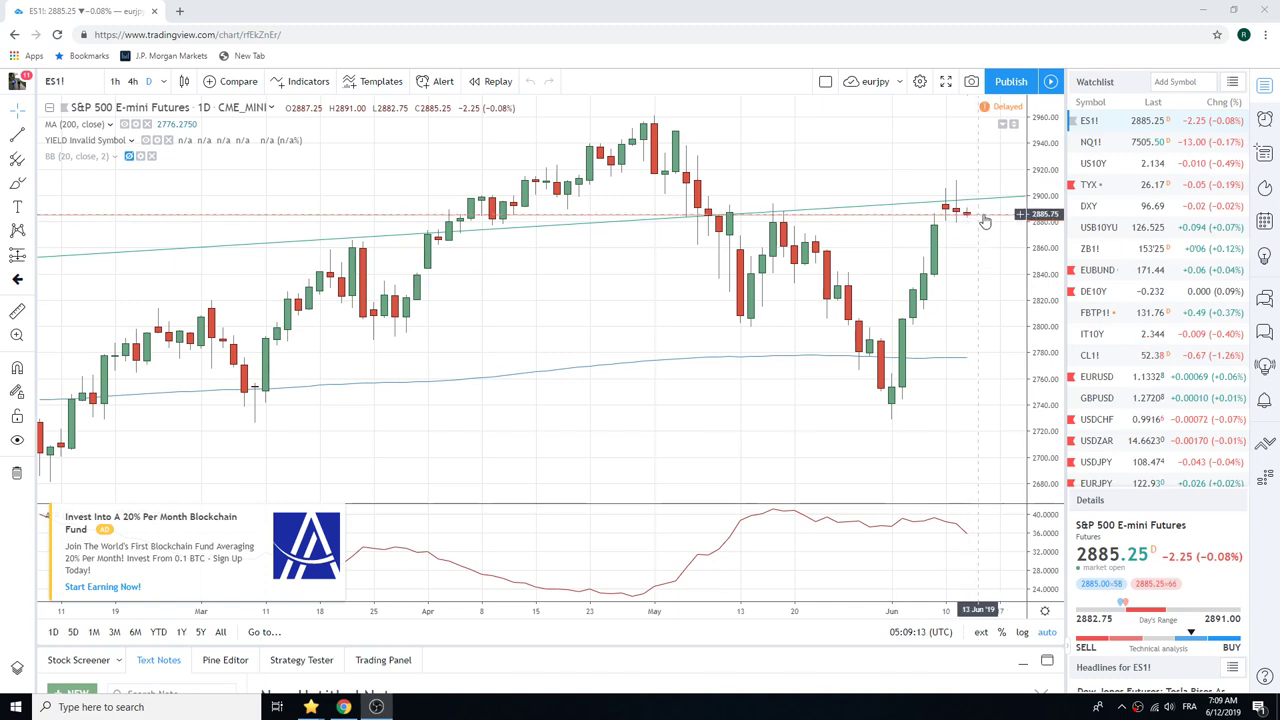
- Load the EURUSD daily chart and zoom out to review its descending trendline
scroll(873, 259, "down", 3)
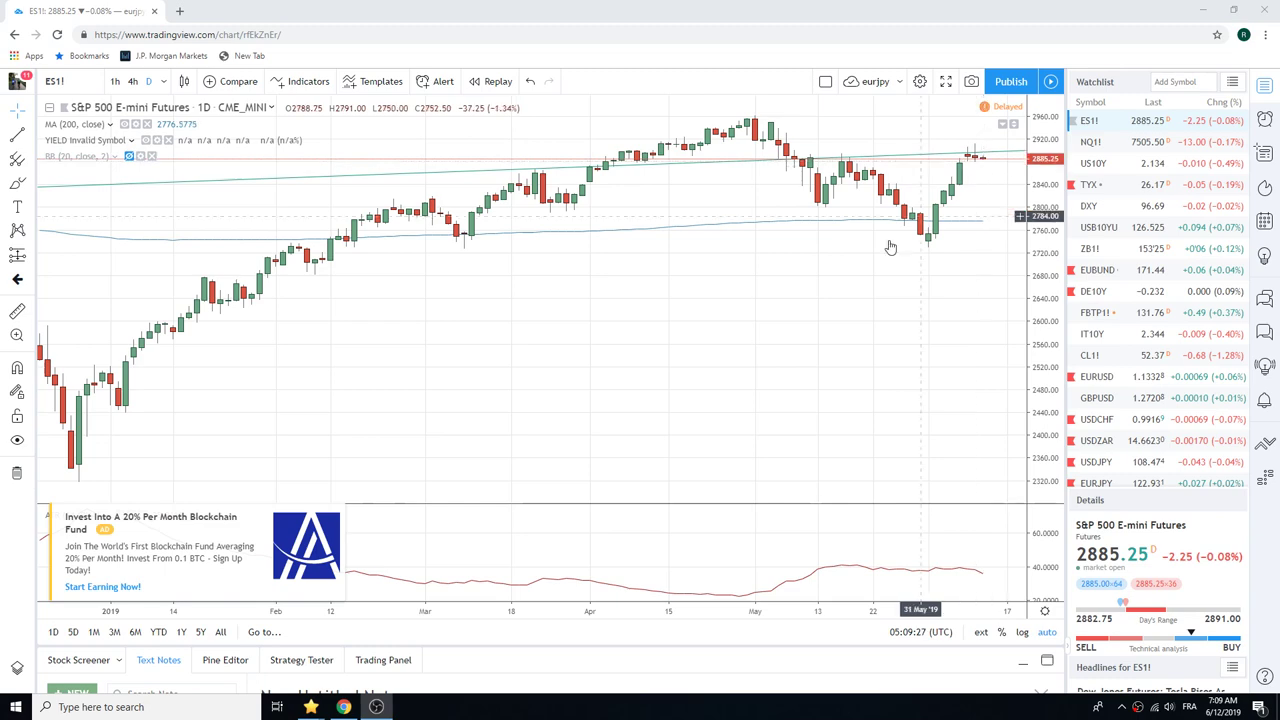
scroll(891, 243, "up", 5)
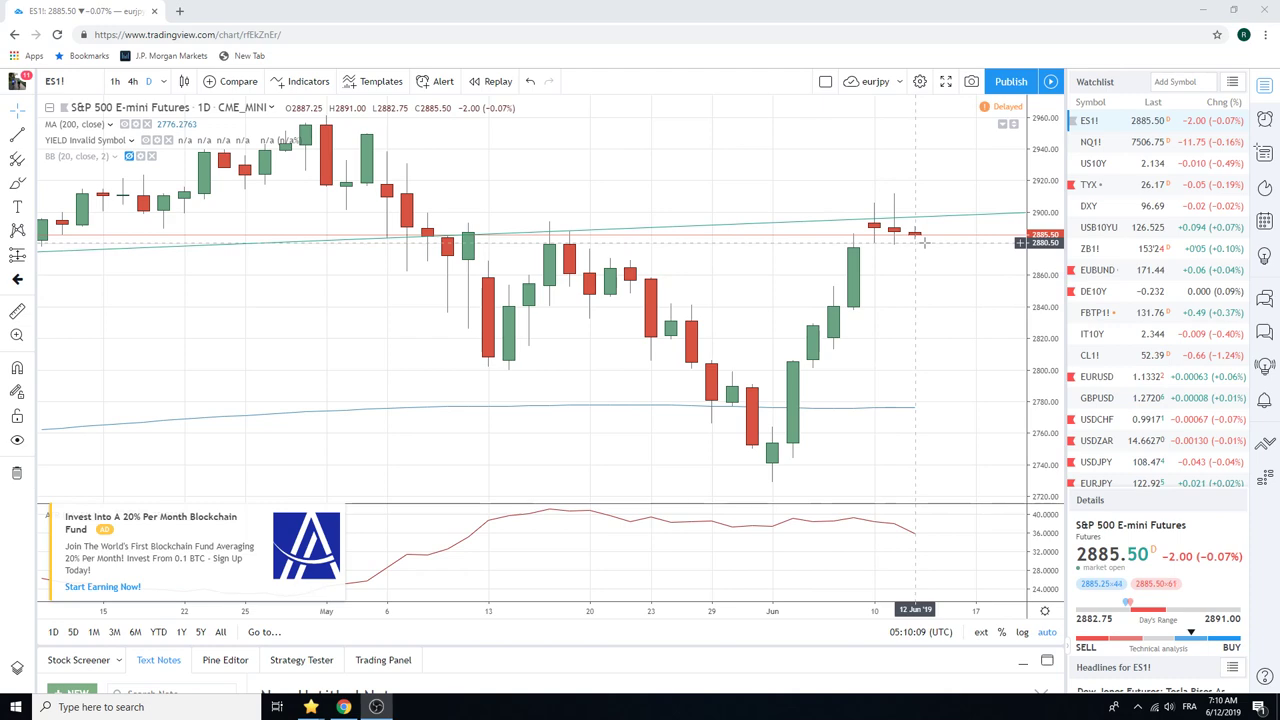
left_click(1100, 377)
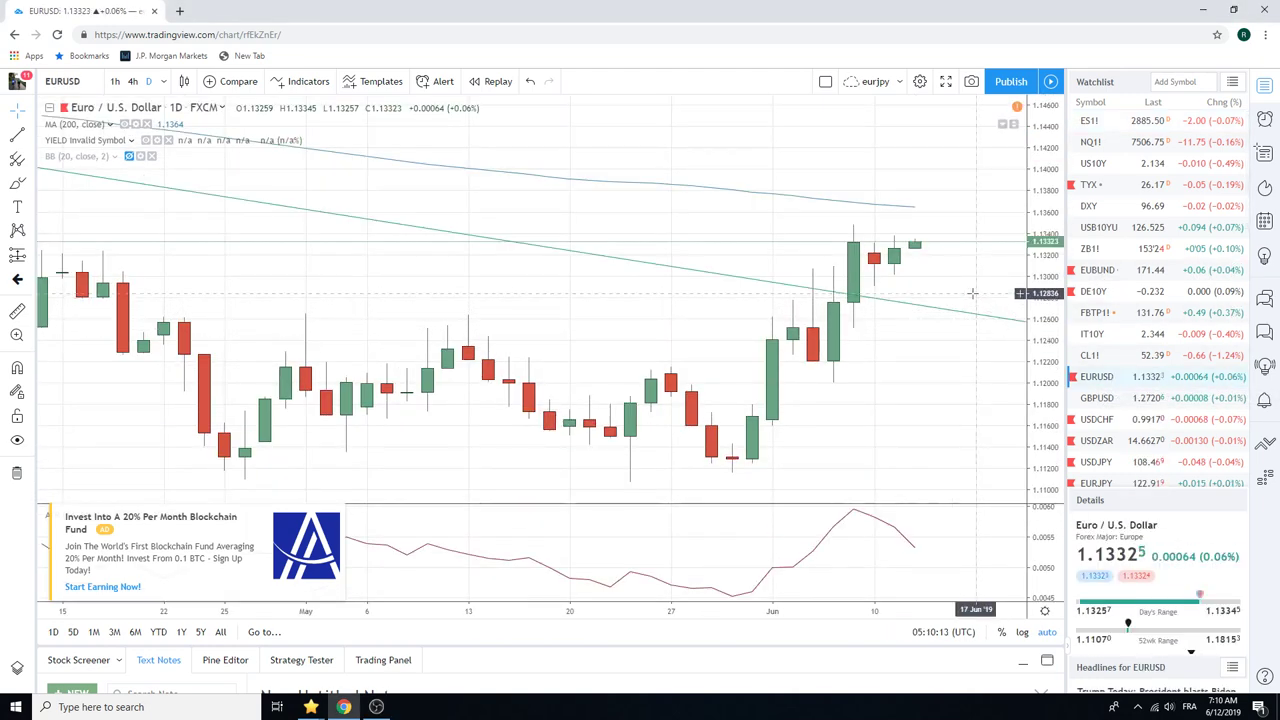
scroll(971, 293, "down", 2)
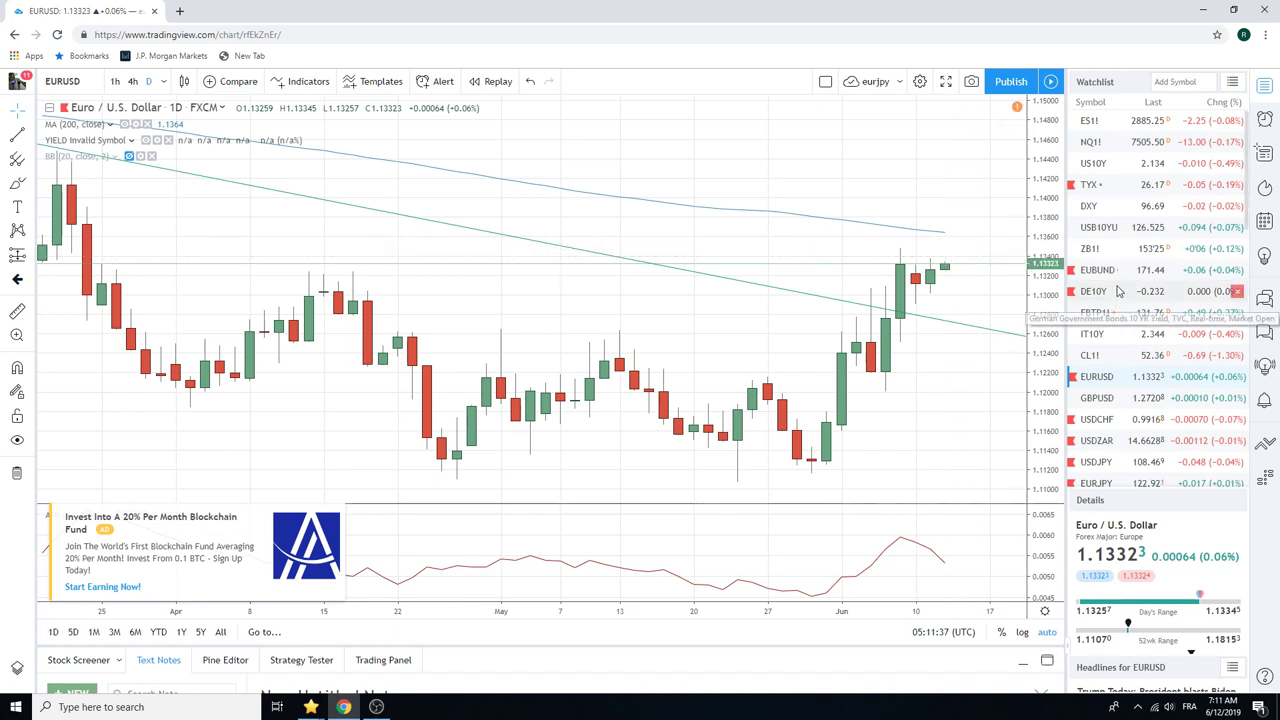
scroll(1118, 290, "down", 1)
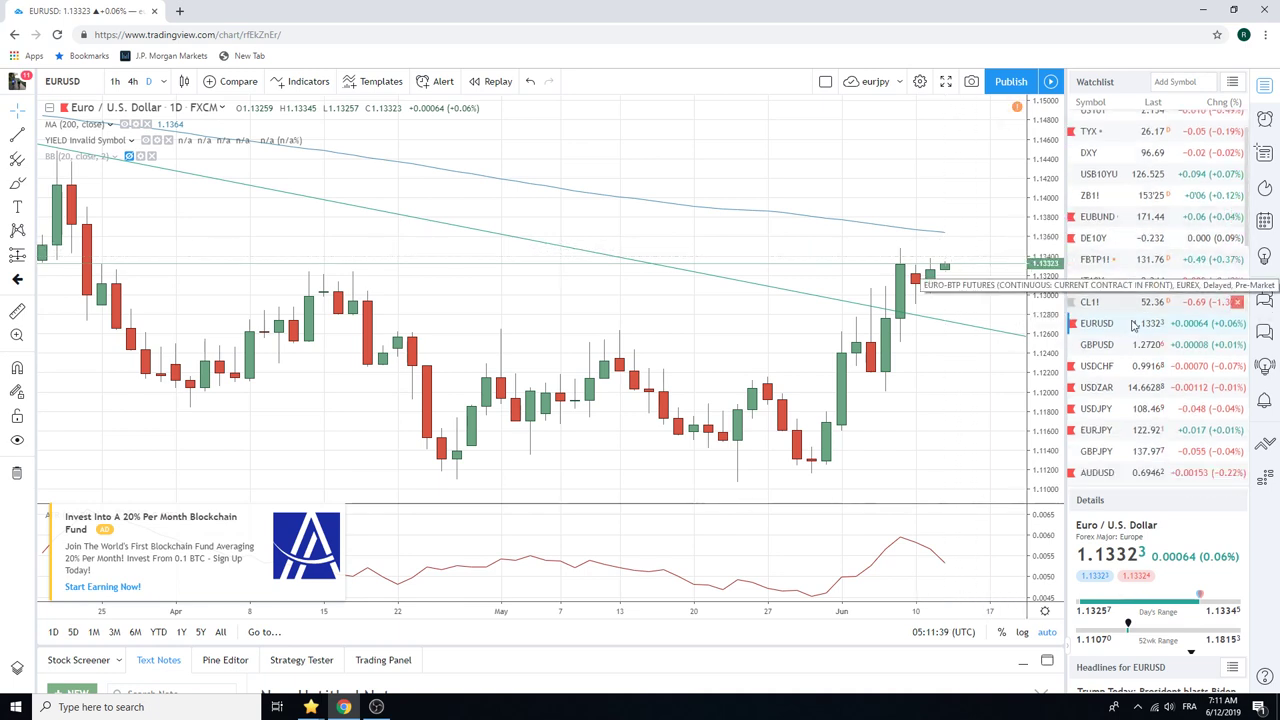
- Load the CL1! crude oil futures chart on the 1-week timeframe
left_click(1088, 301)
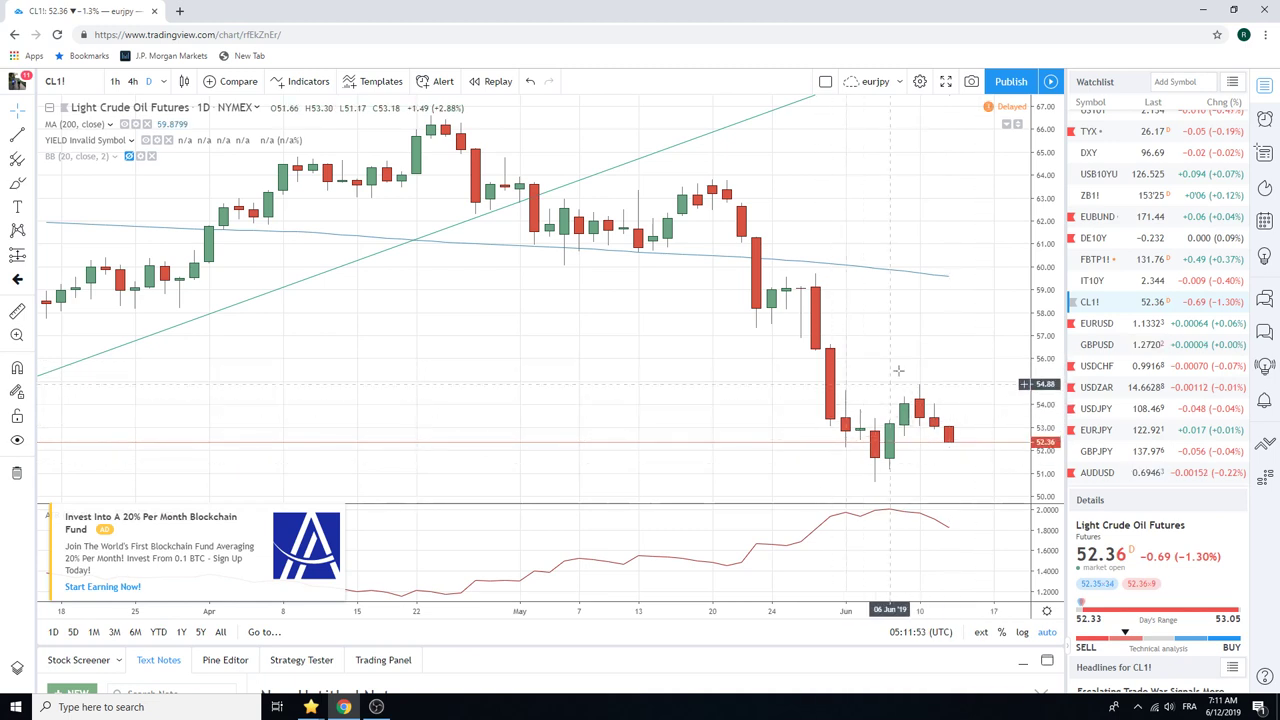
left_click(164, 82)
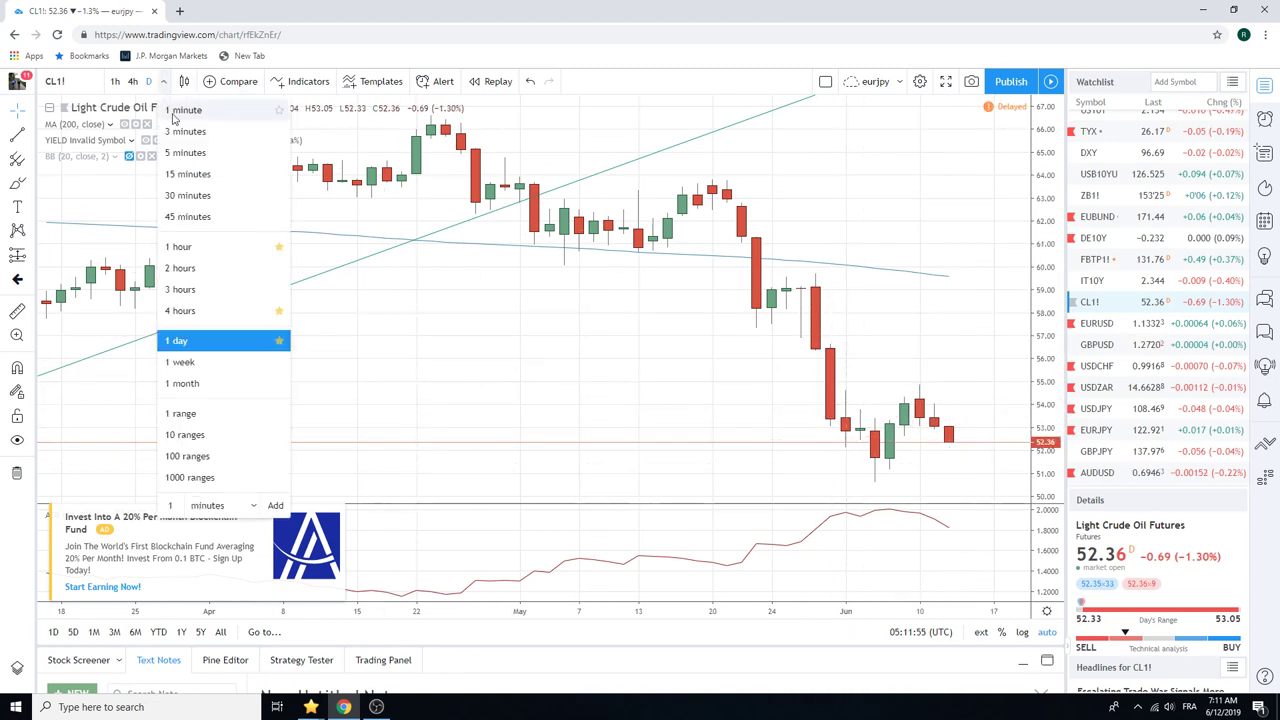
left_click(206, 358)
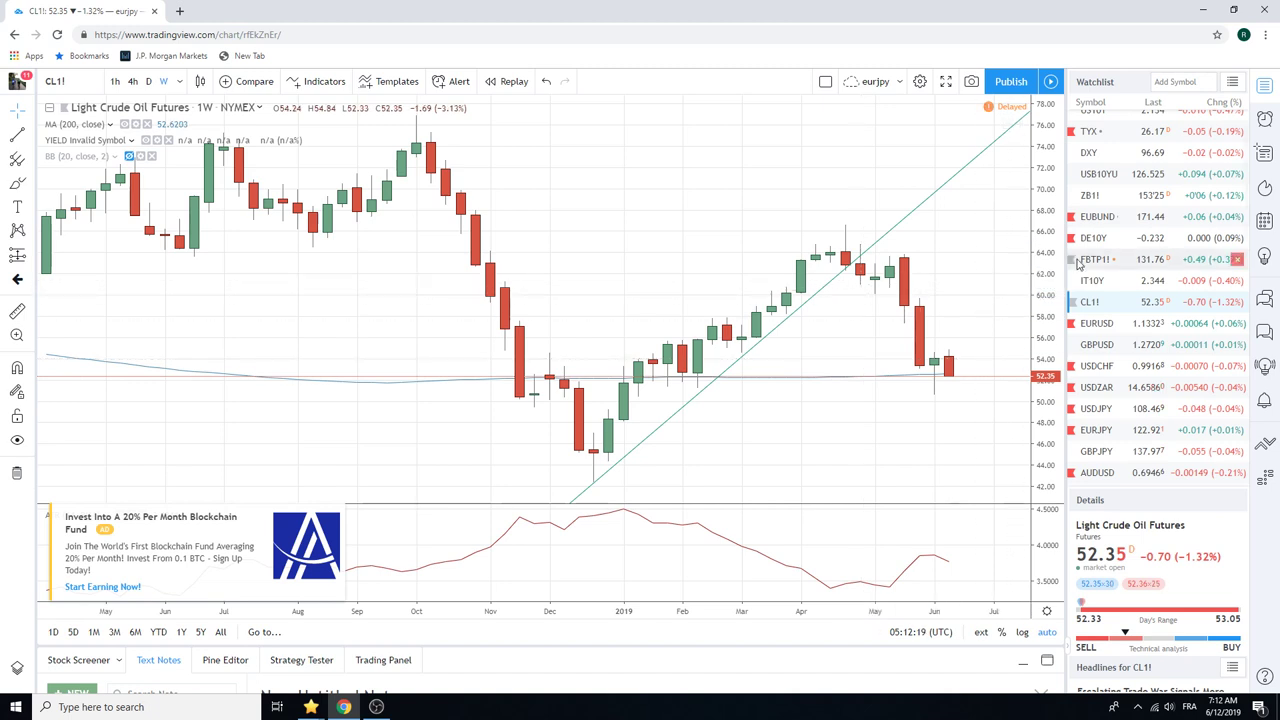
scroll(1136, 273, "down", 1)
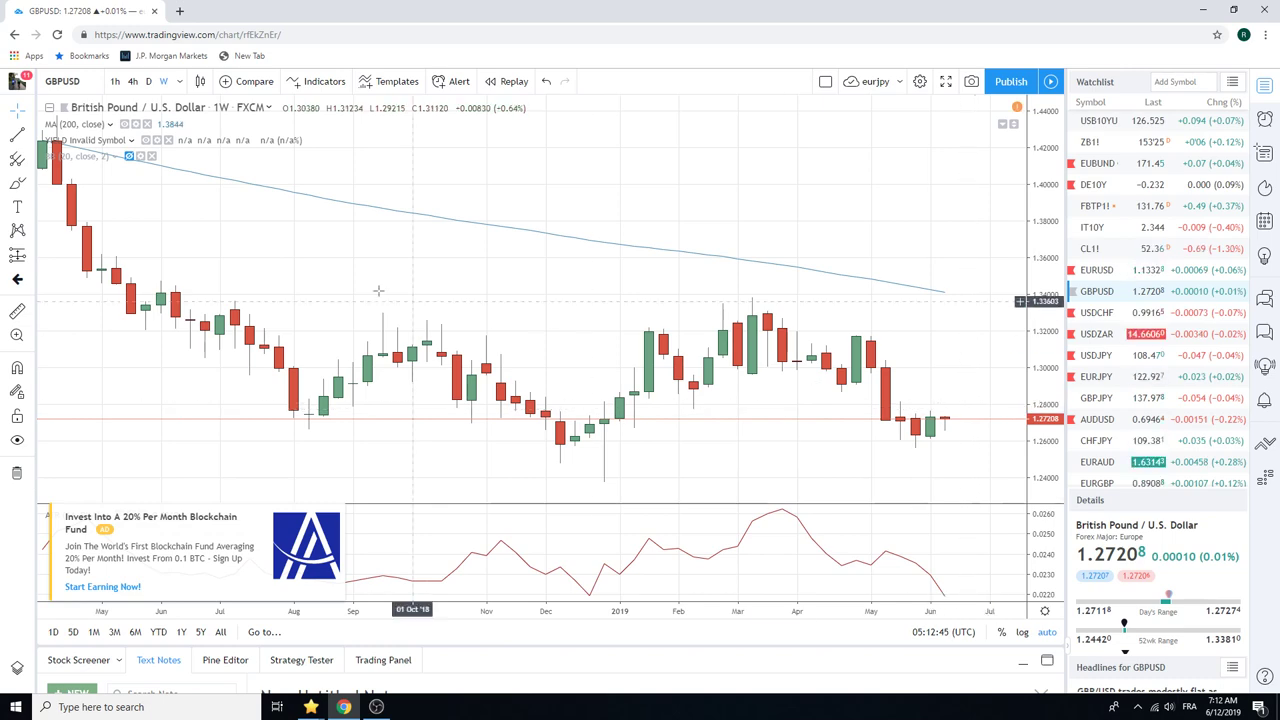
- Switch the GBPUSD chart to the 1-hour timeframe
left_click(116, 82)
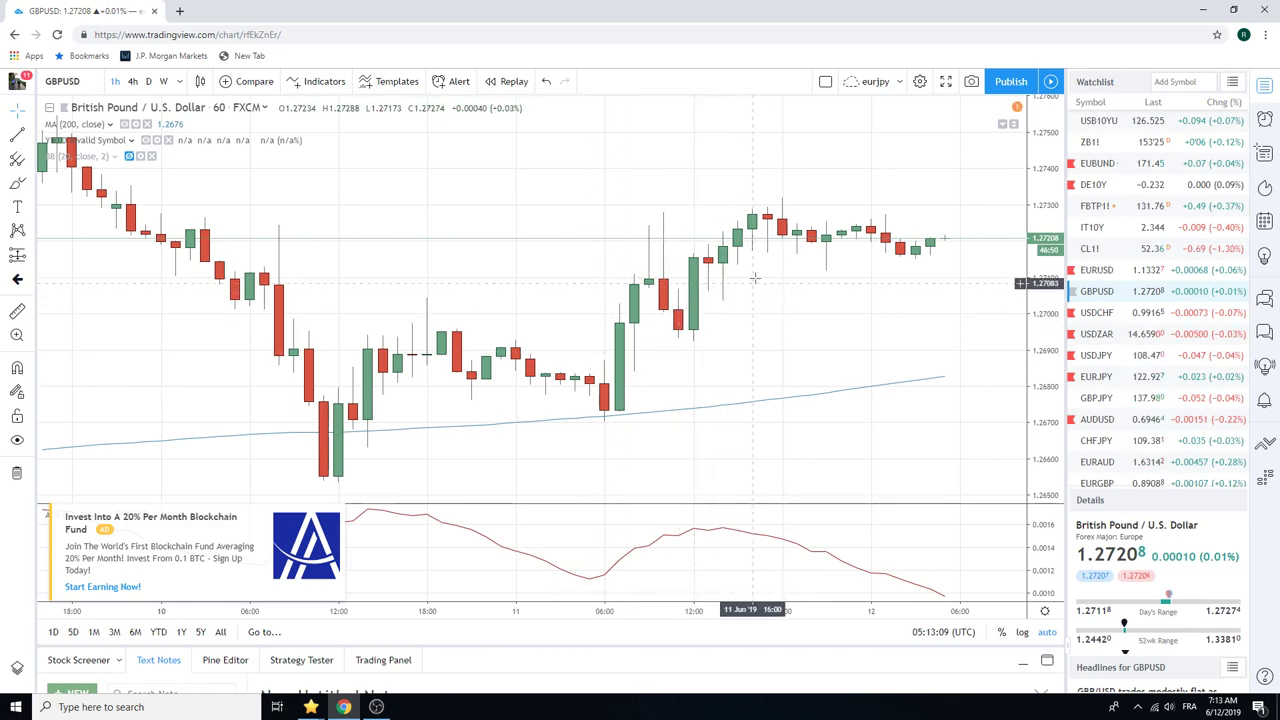
- Put GBPUSD on 4-hour candles and zoom out over the longer history
scroll(740, 290, "down", 3)
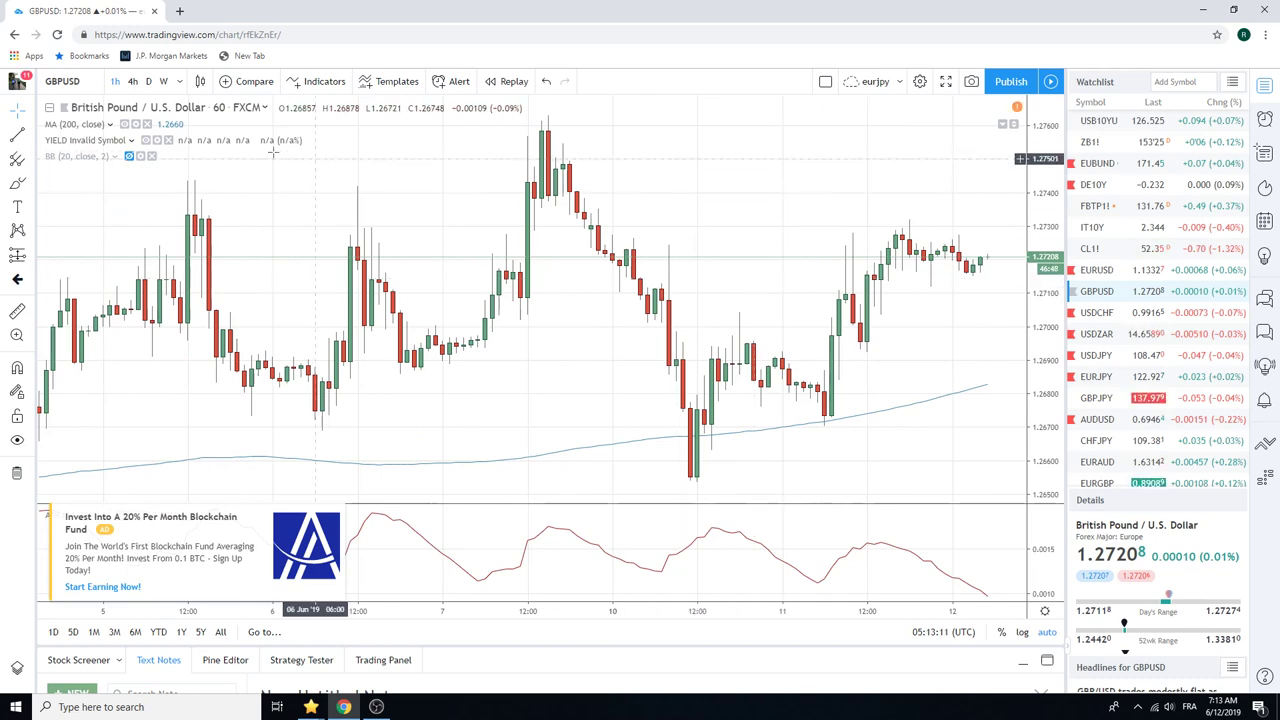
left_click(133, 81)
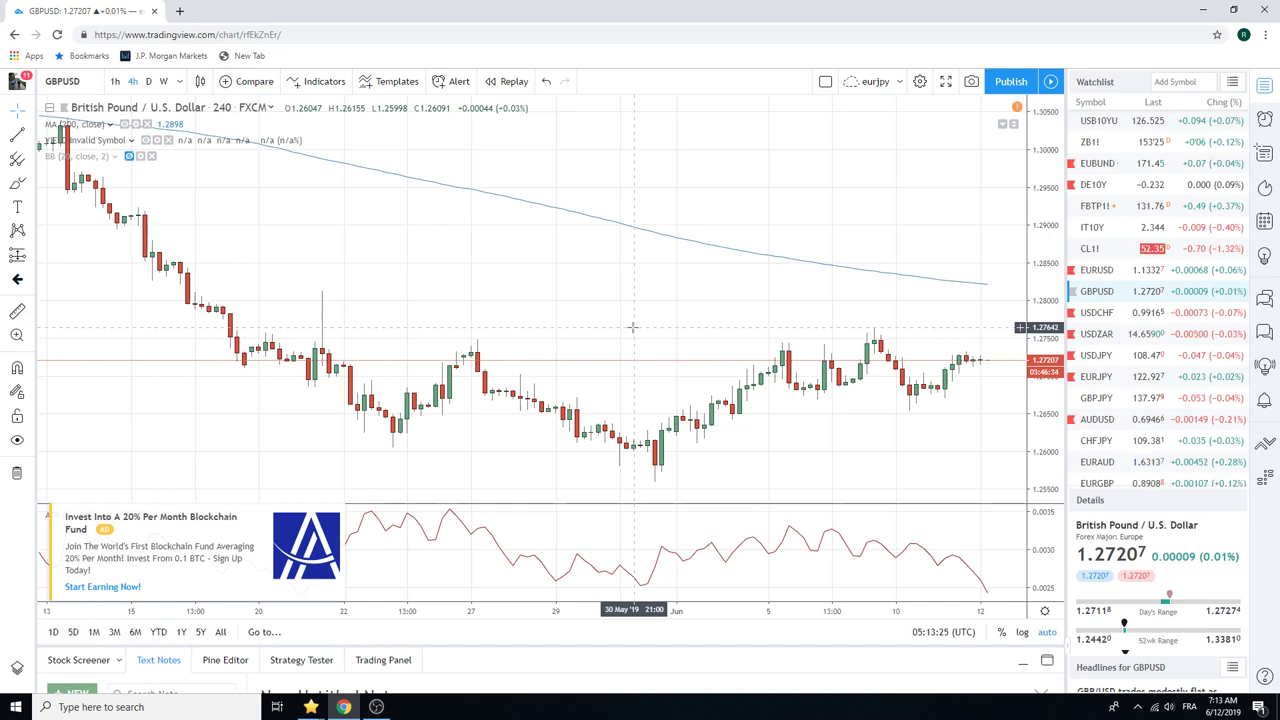
scroll(632, 326, "down", 6)
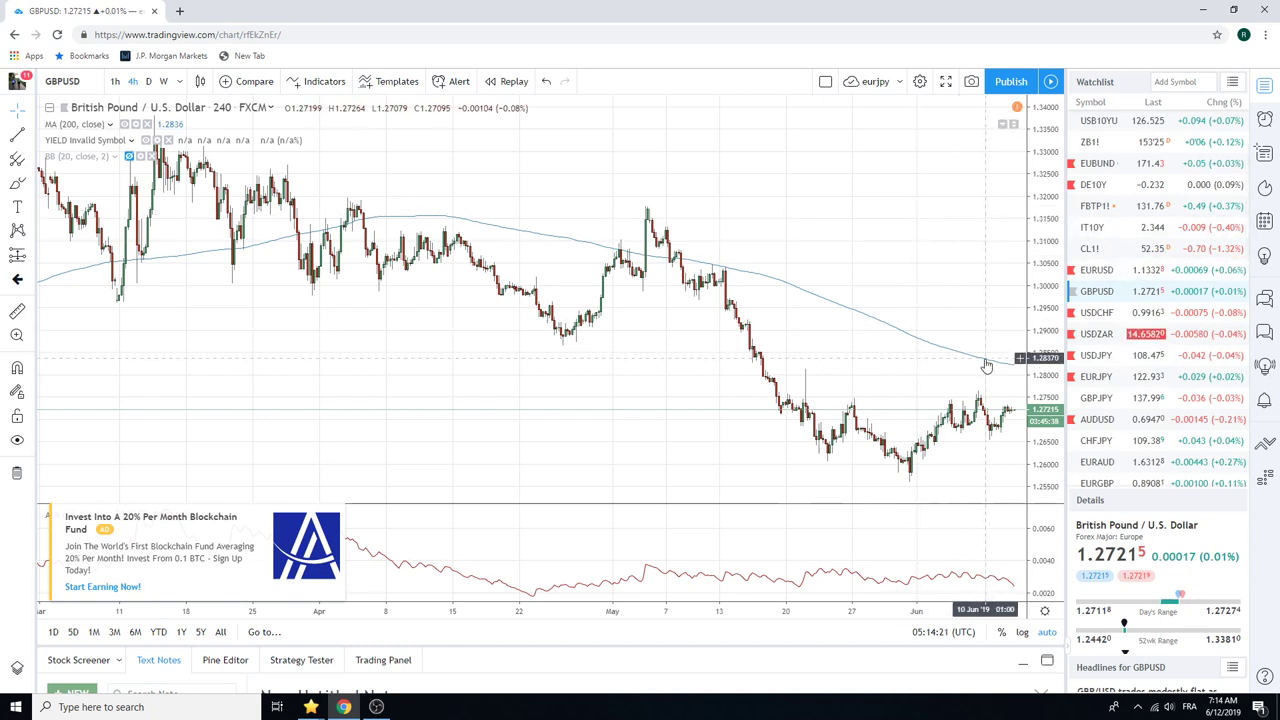
scroll(1130, 342, "down", 1)
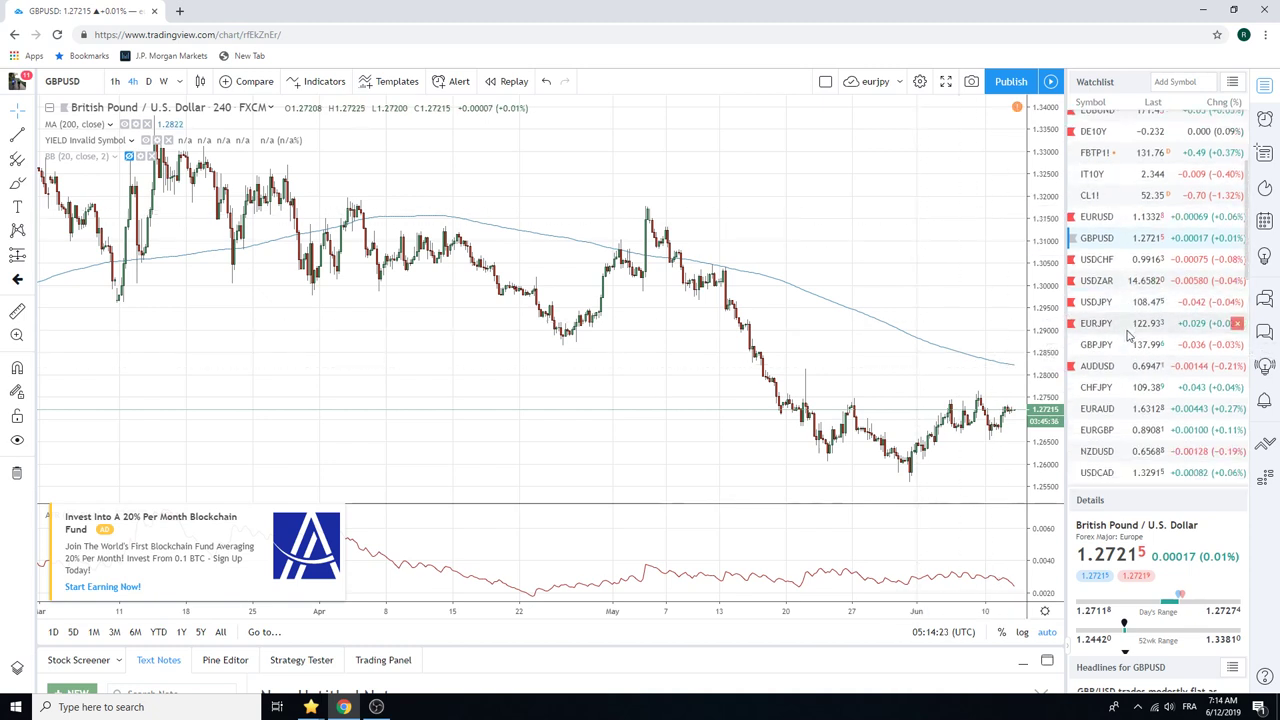
- Load the EURAUD chart, try 60-minute candles, then switch it to daily
left_click(1108, 412)
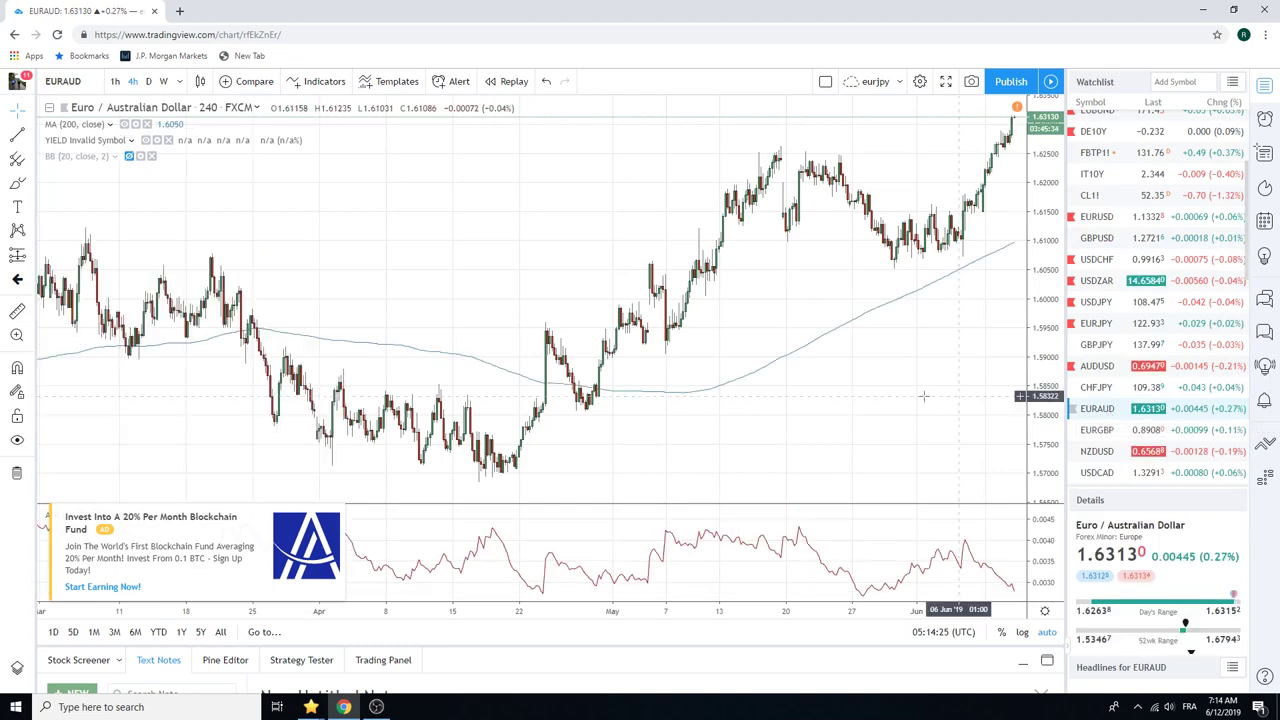
scroll(903, 409, "up", 4)
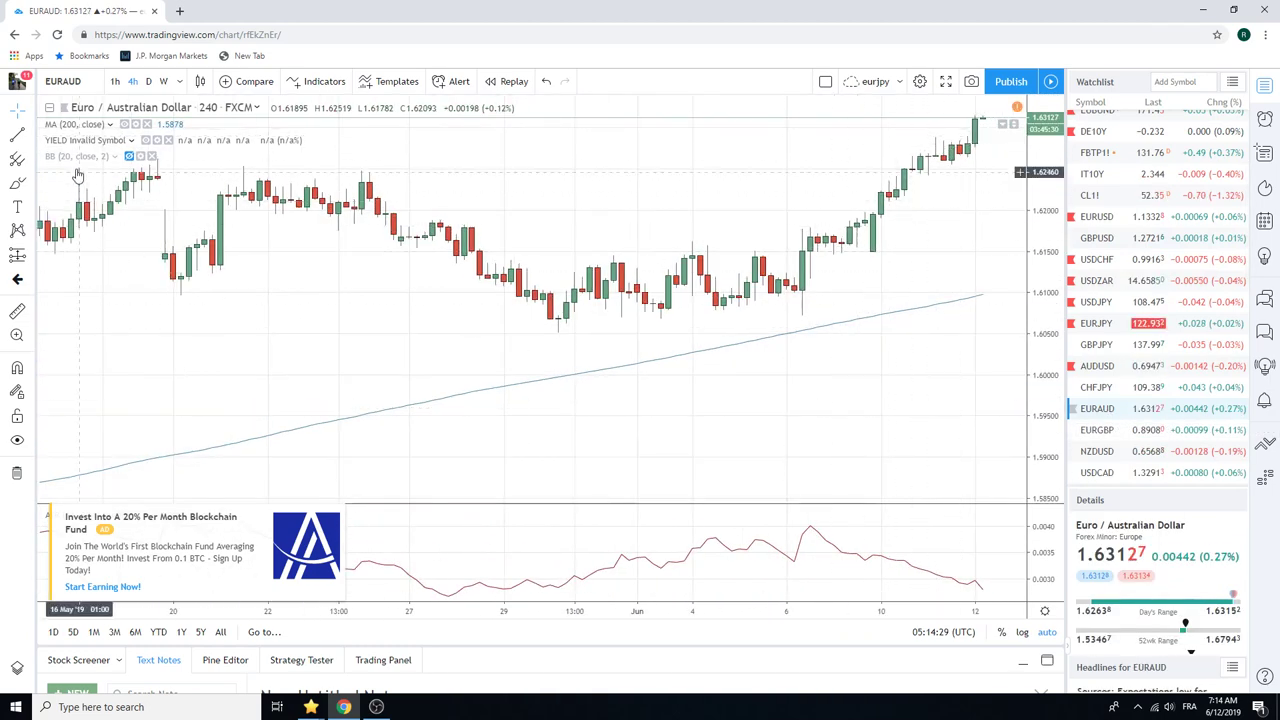
type("60")
key("Return")
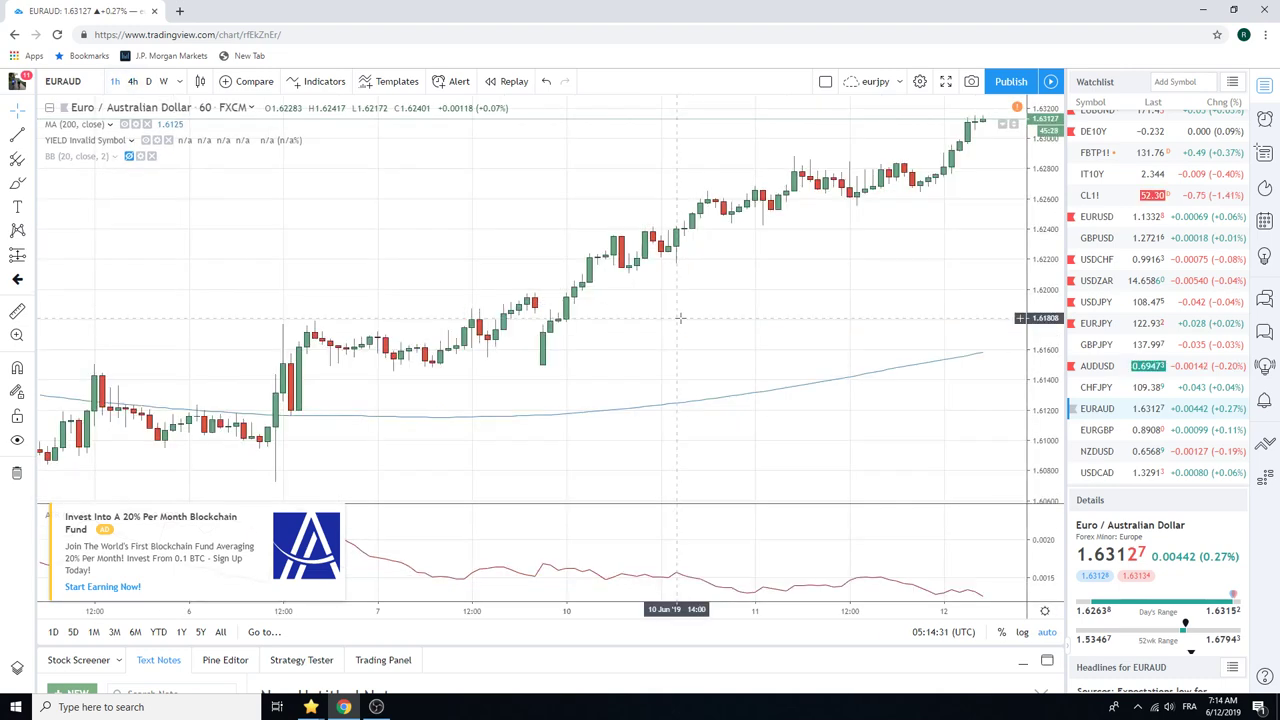
scroll(650, 312, "down", 3)
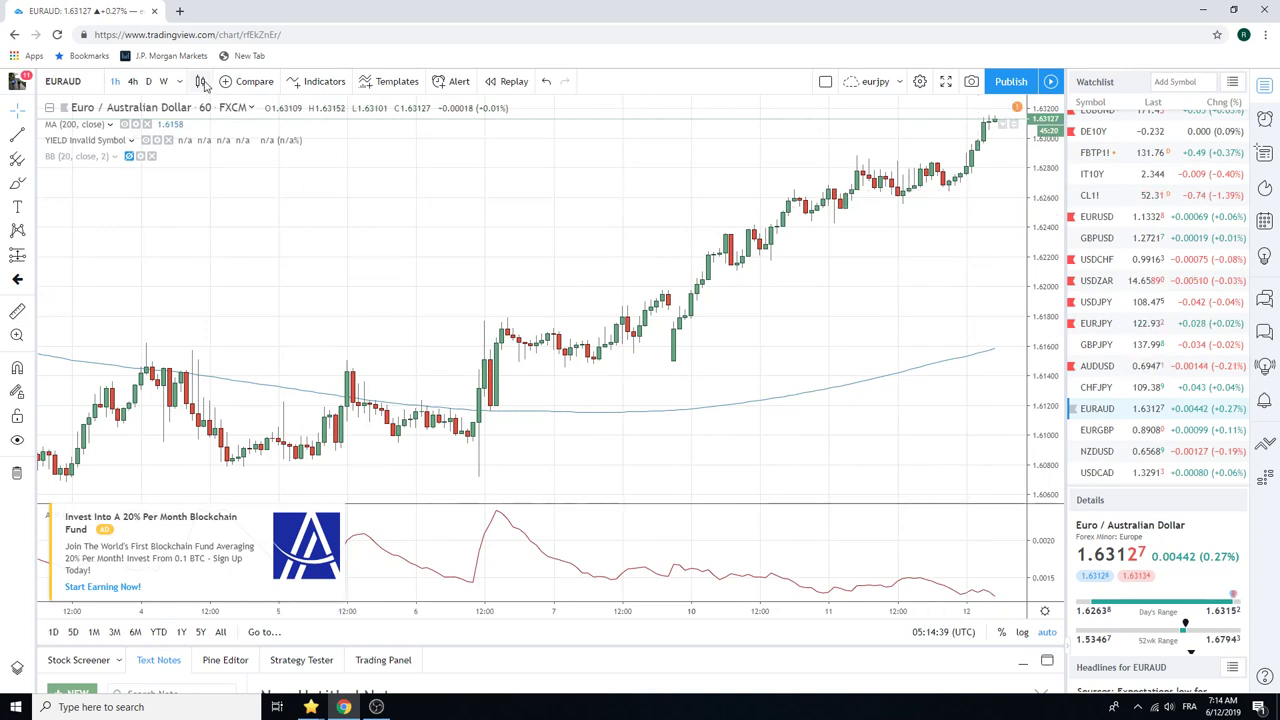
left_click(149, 82)
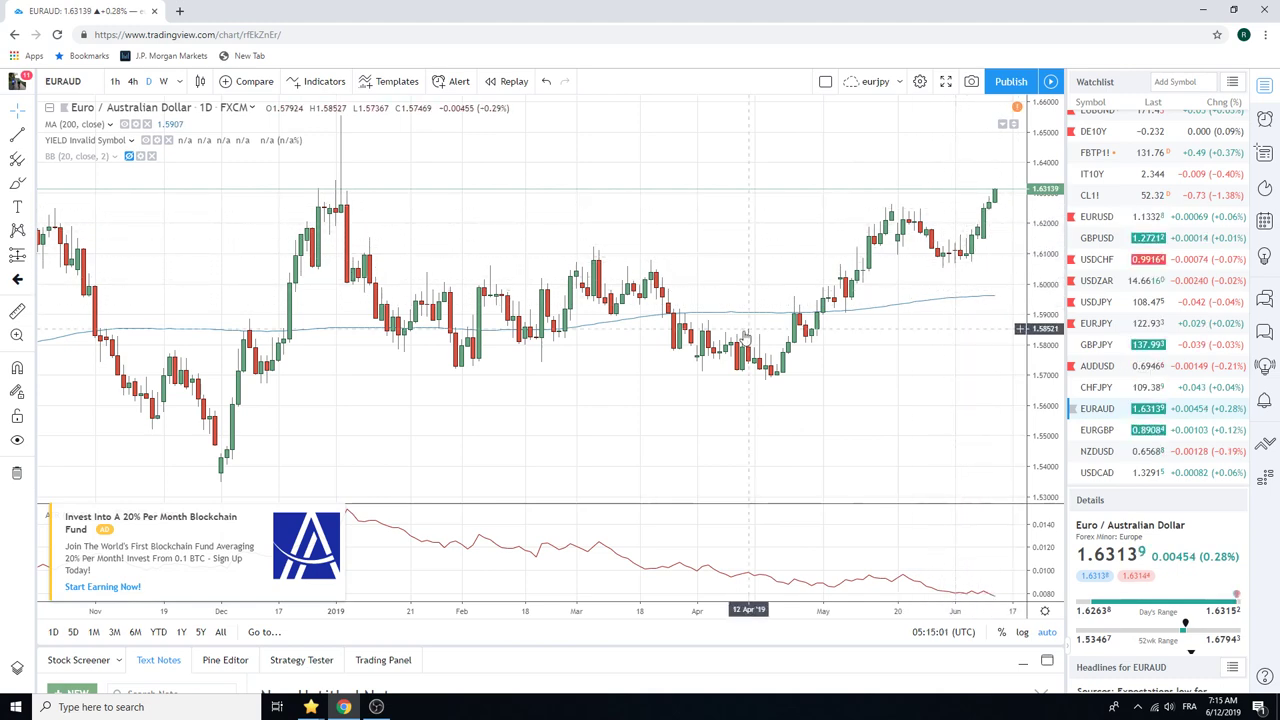
- View EURAUD on weekly bars back to 2006, return to daily, and load EURGBP
scroll(745, 335, "down", 2)
scroll(742, 332, "down", 2)
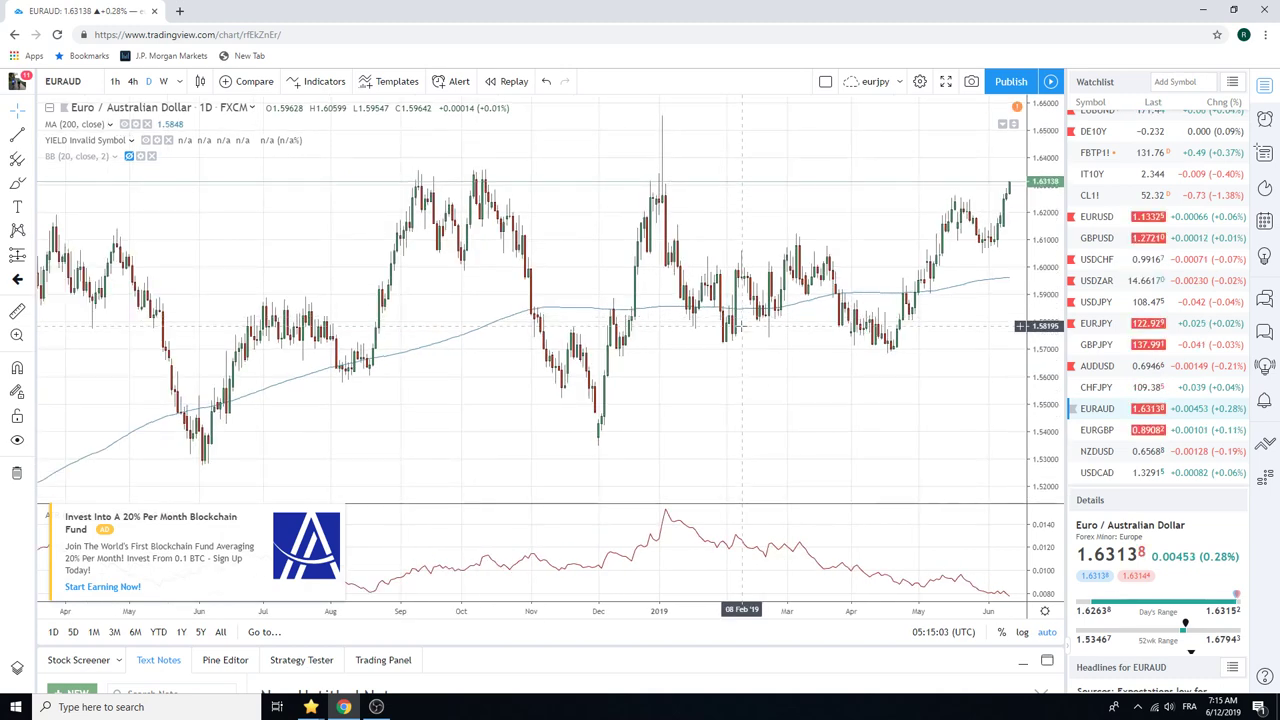
scroll(742, 328, "up", 4)
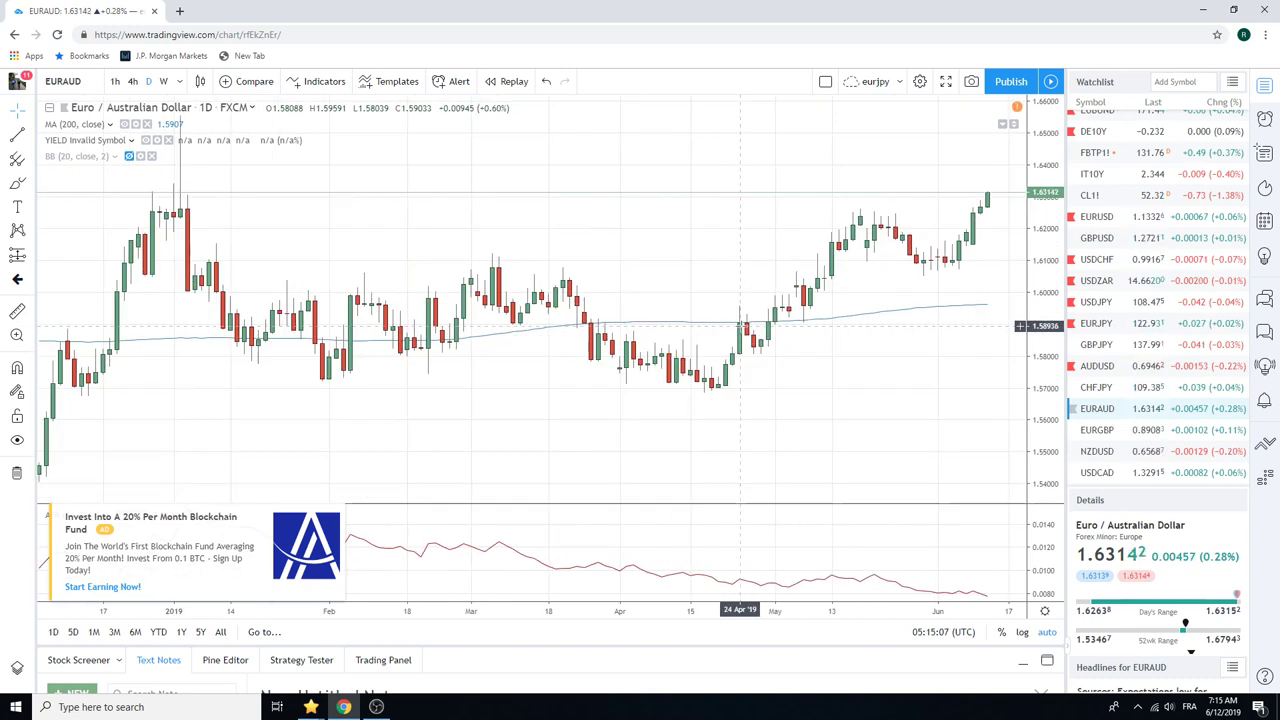
left_click(163, 81)
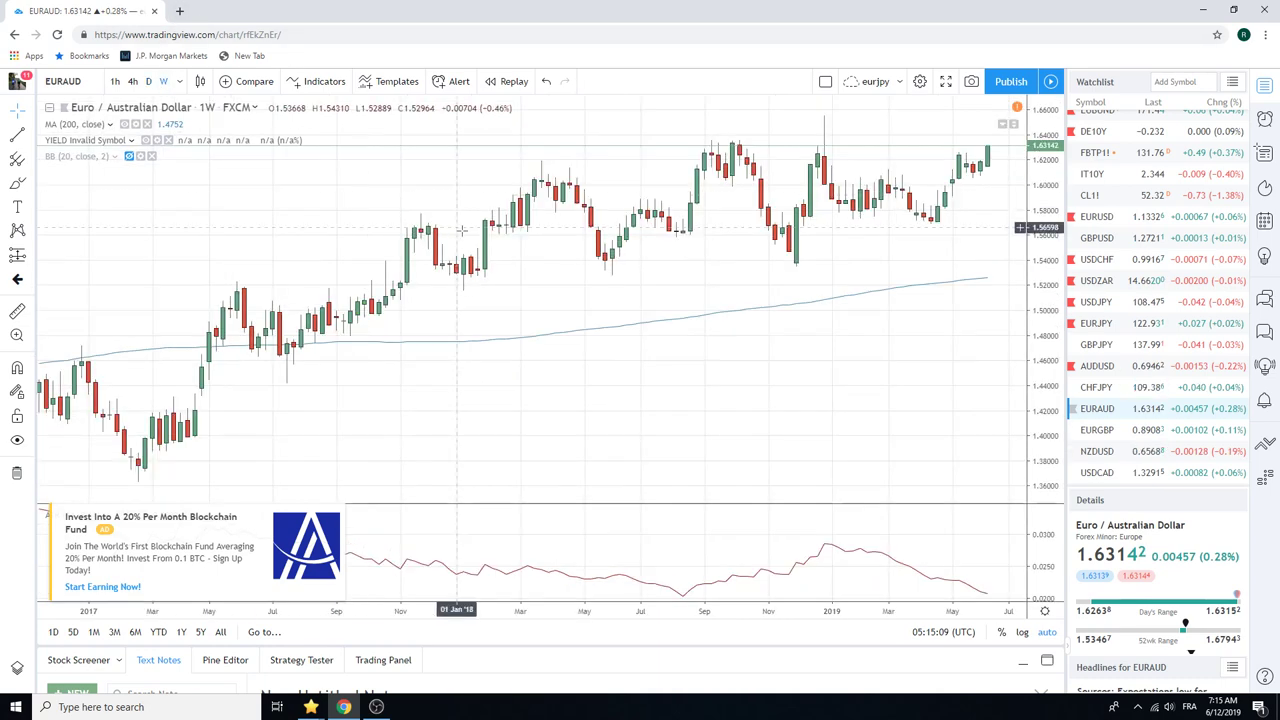
scroll(462, 230, "down", 10)
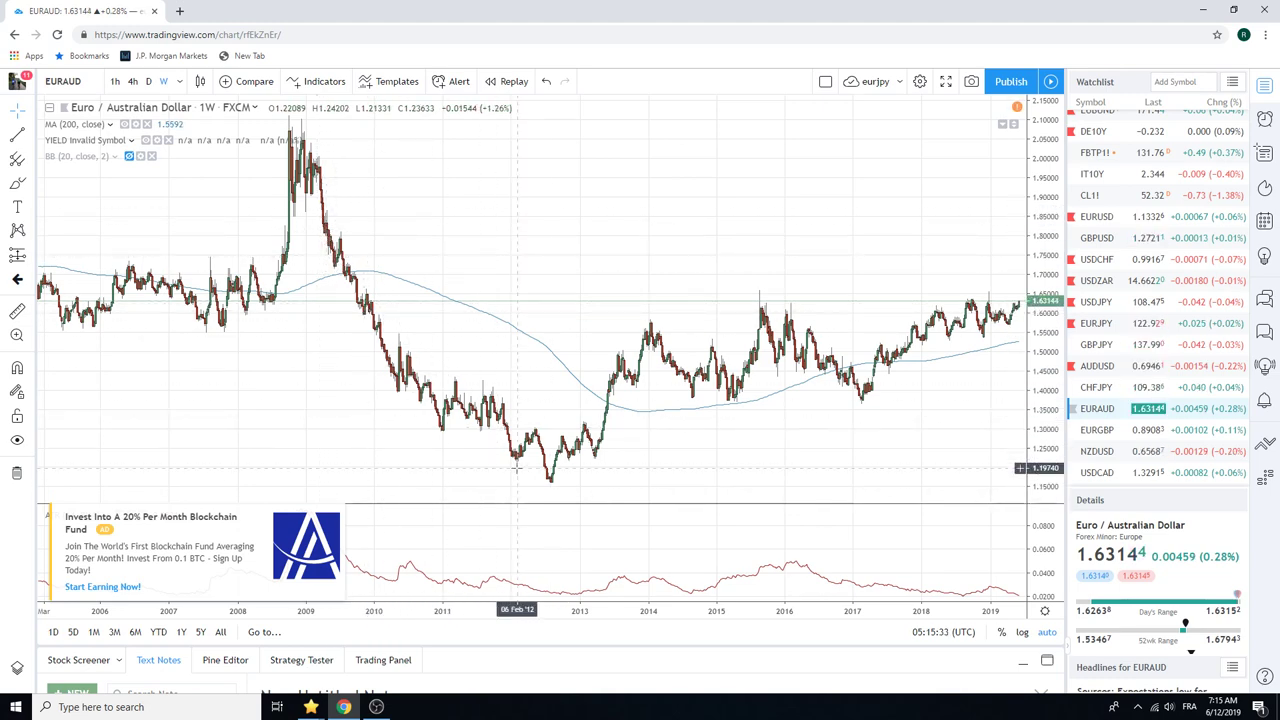
scroll(518, 467, "up", 4)
scroll(518, 467, "up", 2)
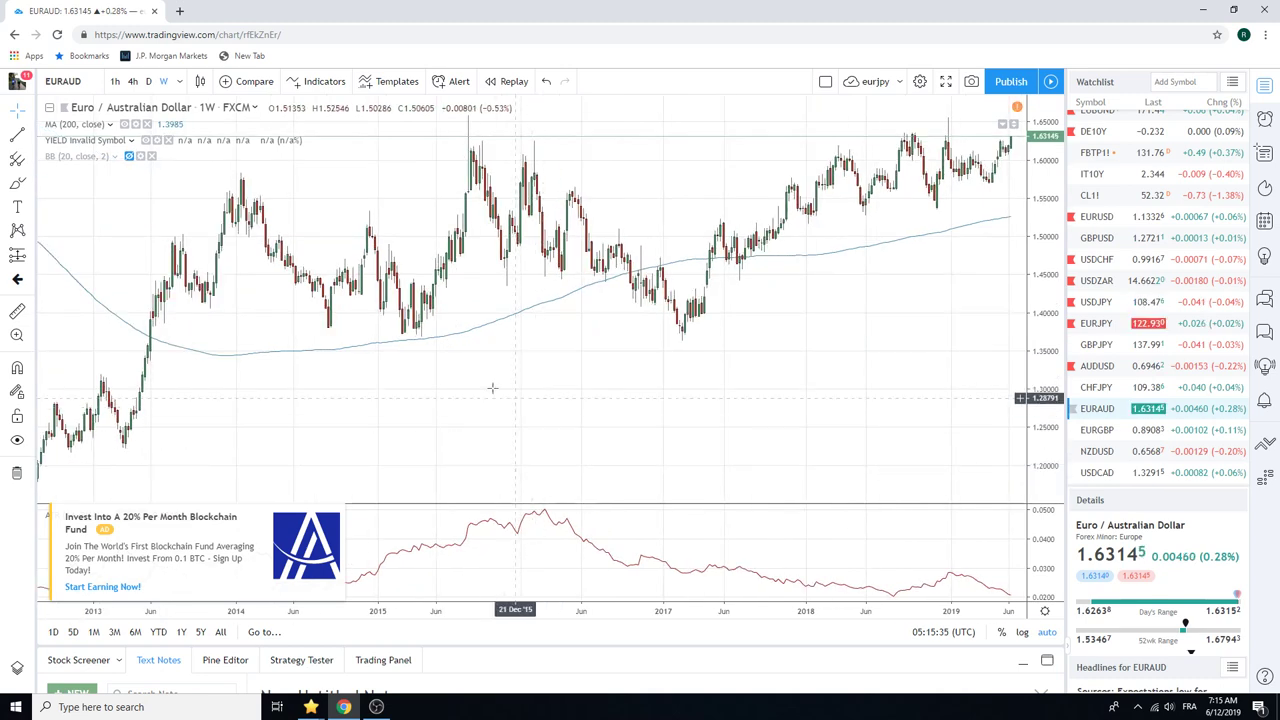
left_click(150, 86)
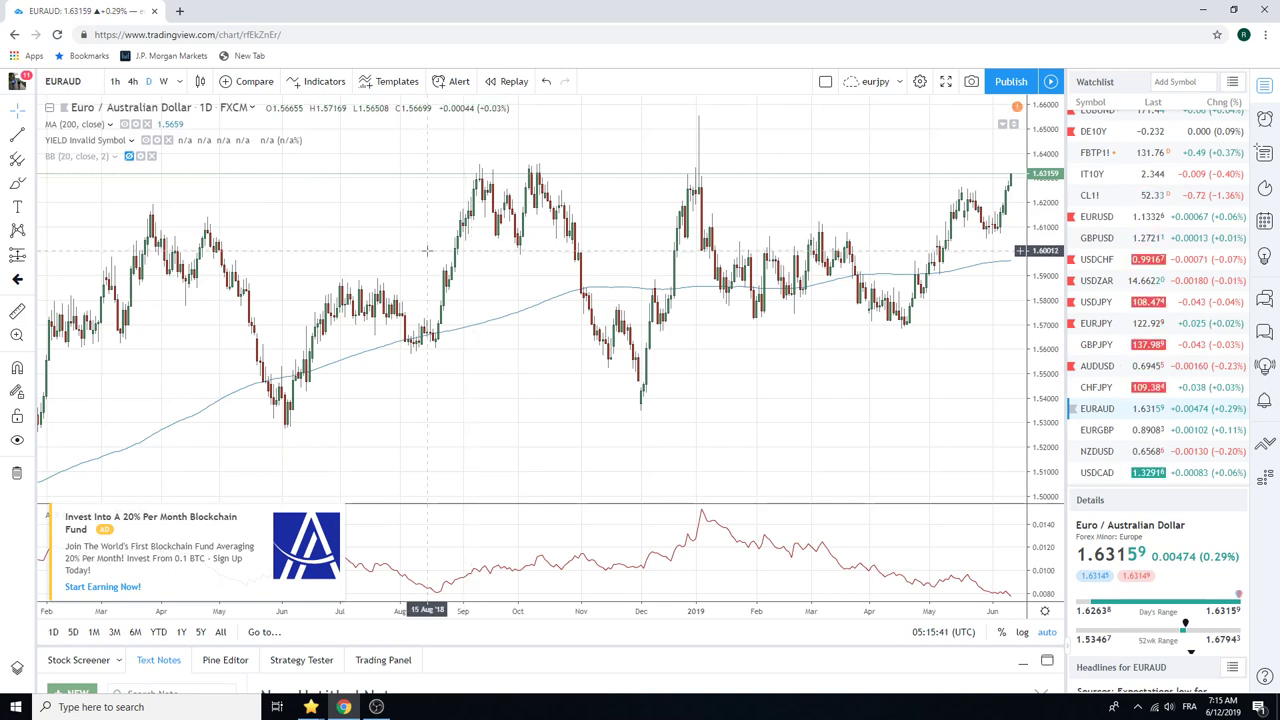
left_click(1096, 432)
- Zoom in on the EURGBP daily chart, then load the USDCHF daily chart
scroll(747, 403, "up", 3)
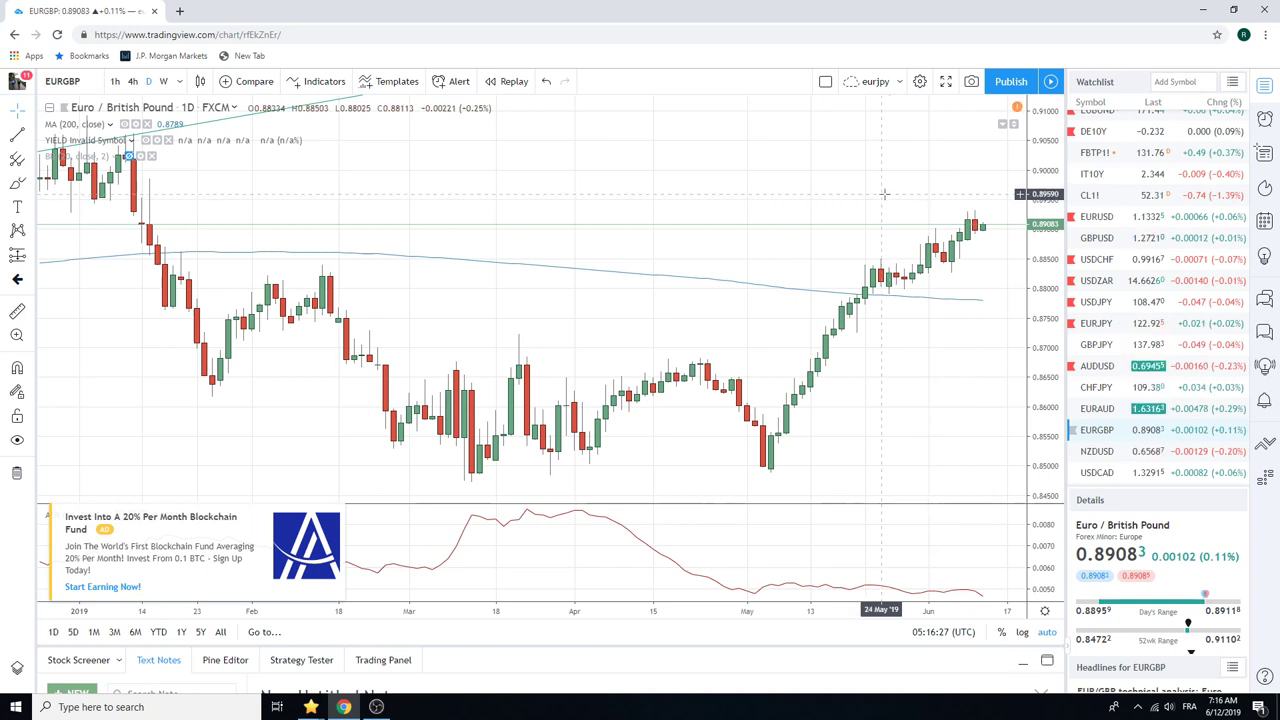
left_click(1100, 260)
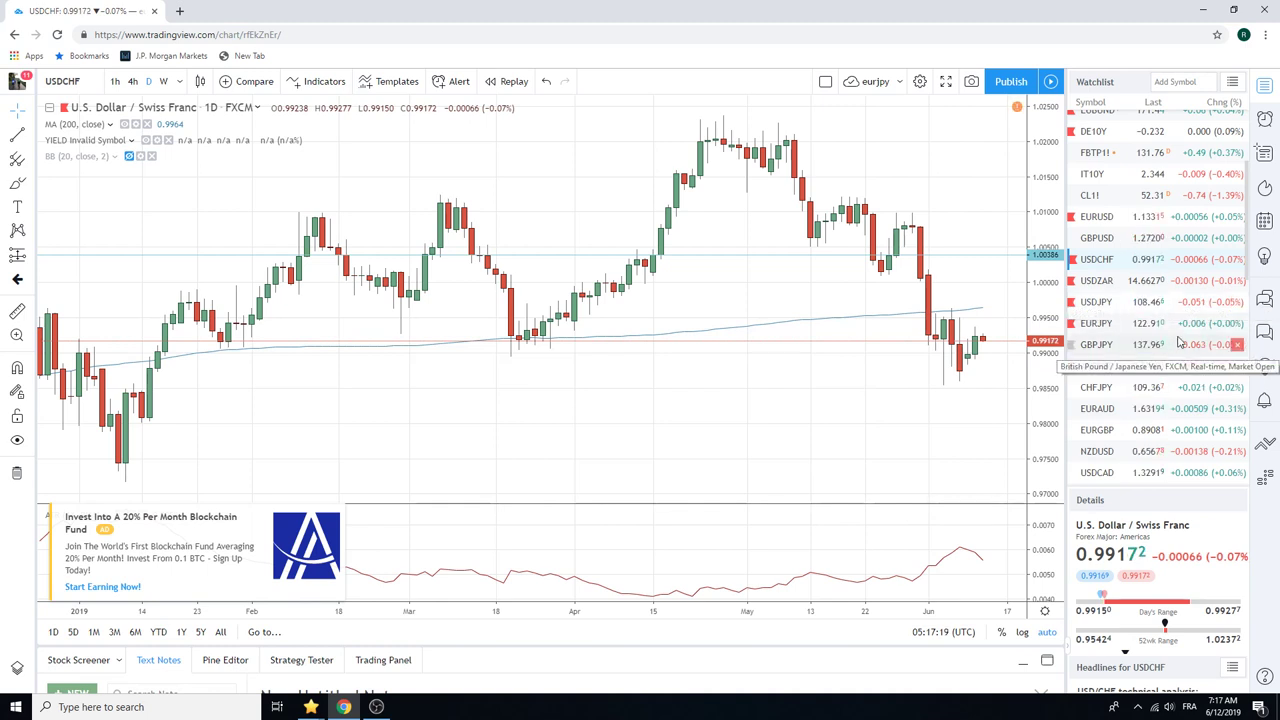
- Load the USDJPY daily chart with its rising trendline and 200-period MA
left_click(1112, 304)
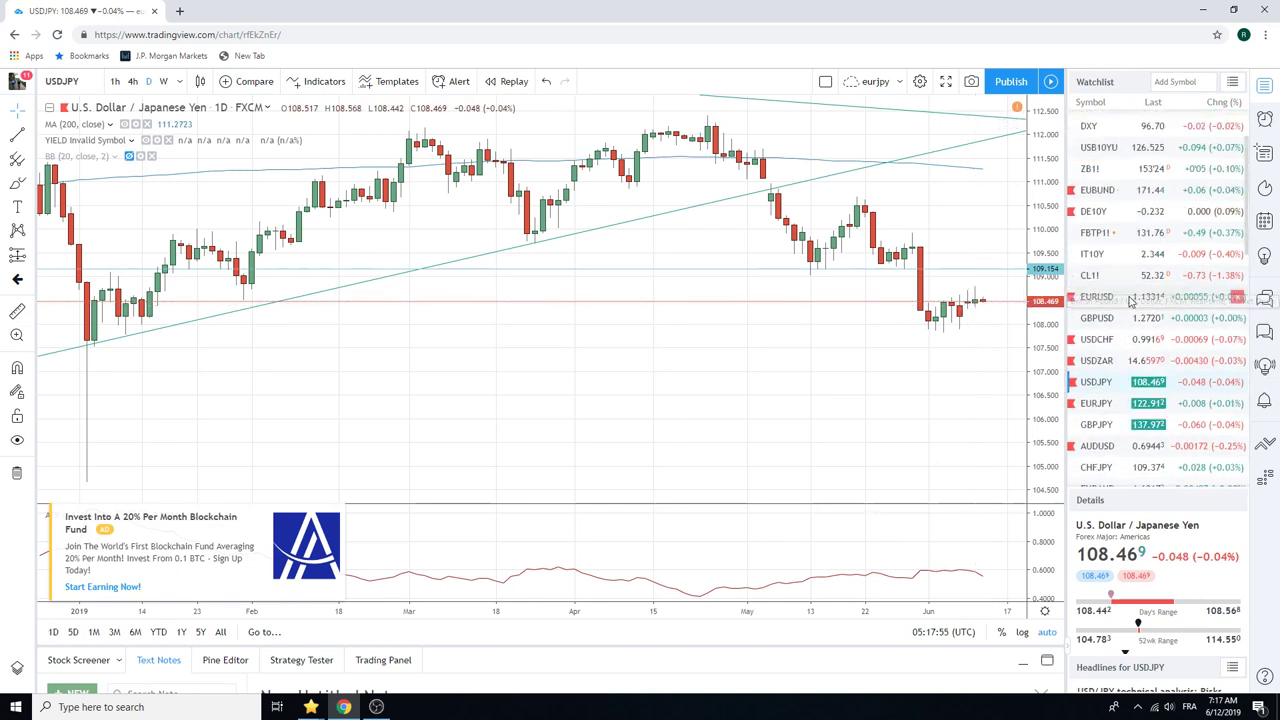
- Glance at the ES1! S&P 500 futures, return to USDJPY, then load AUDUSD
scroll(1126, 290, "up", 3)
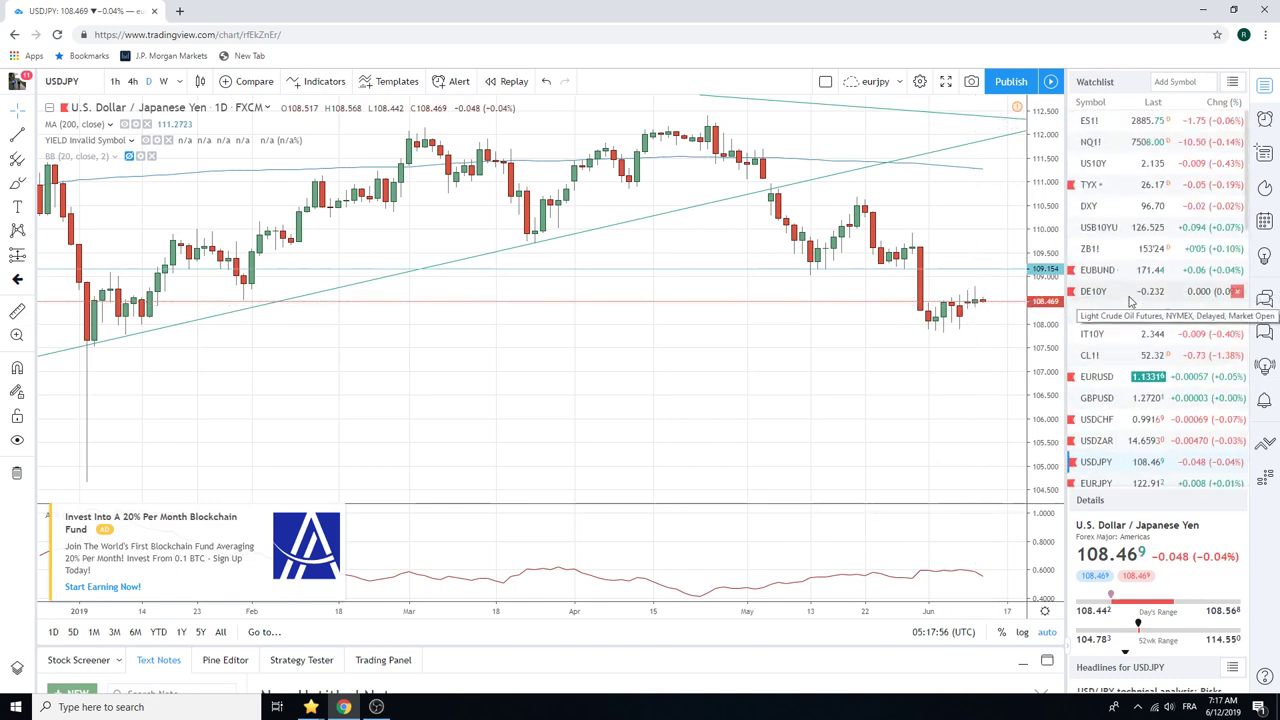
left_click(1141, 120)
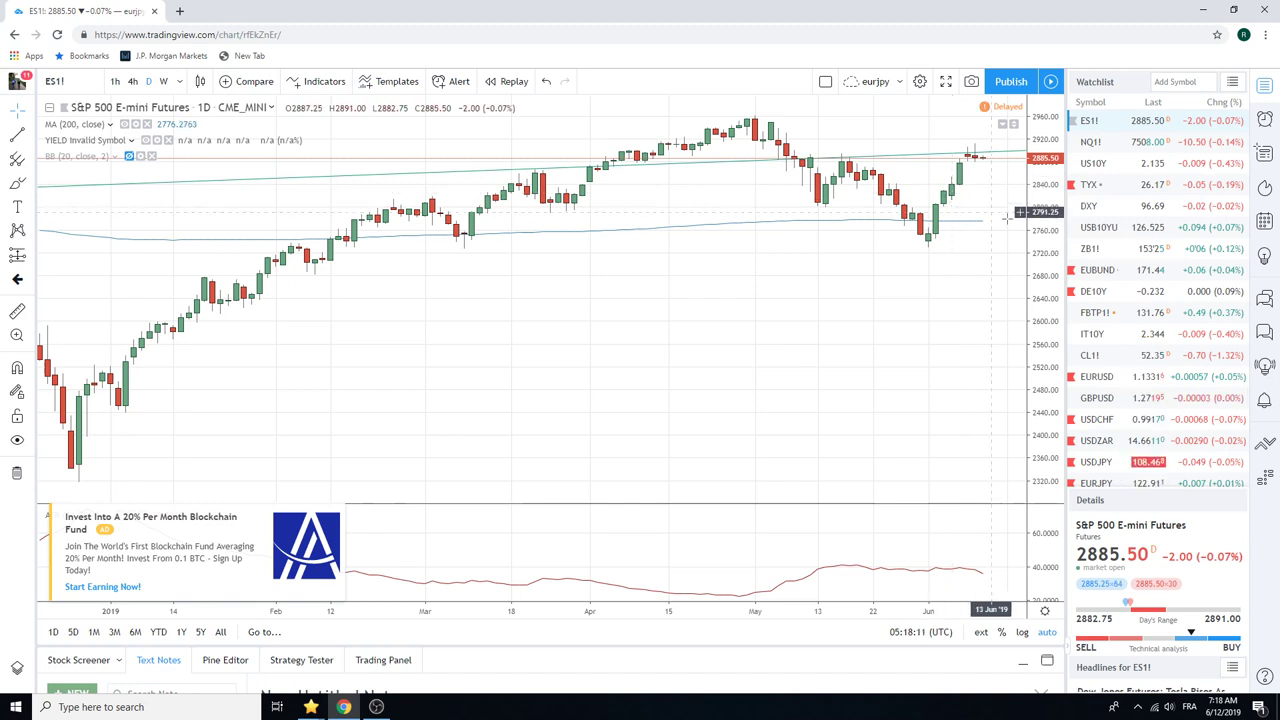
scroll(1147, 257, "down", 2)
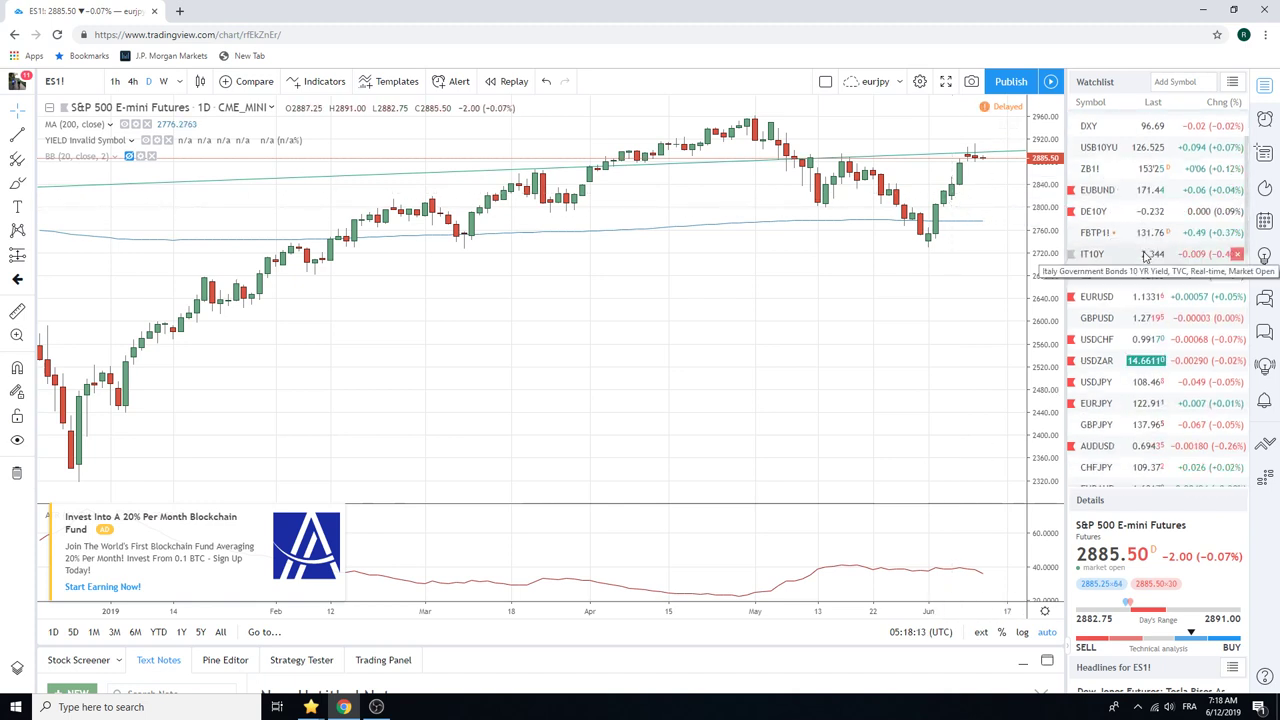
left_click(1113, 385)
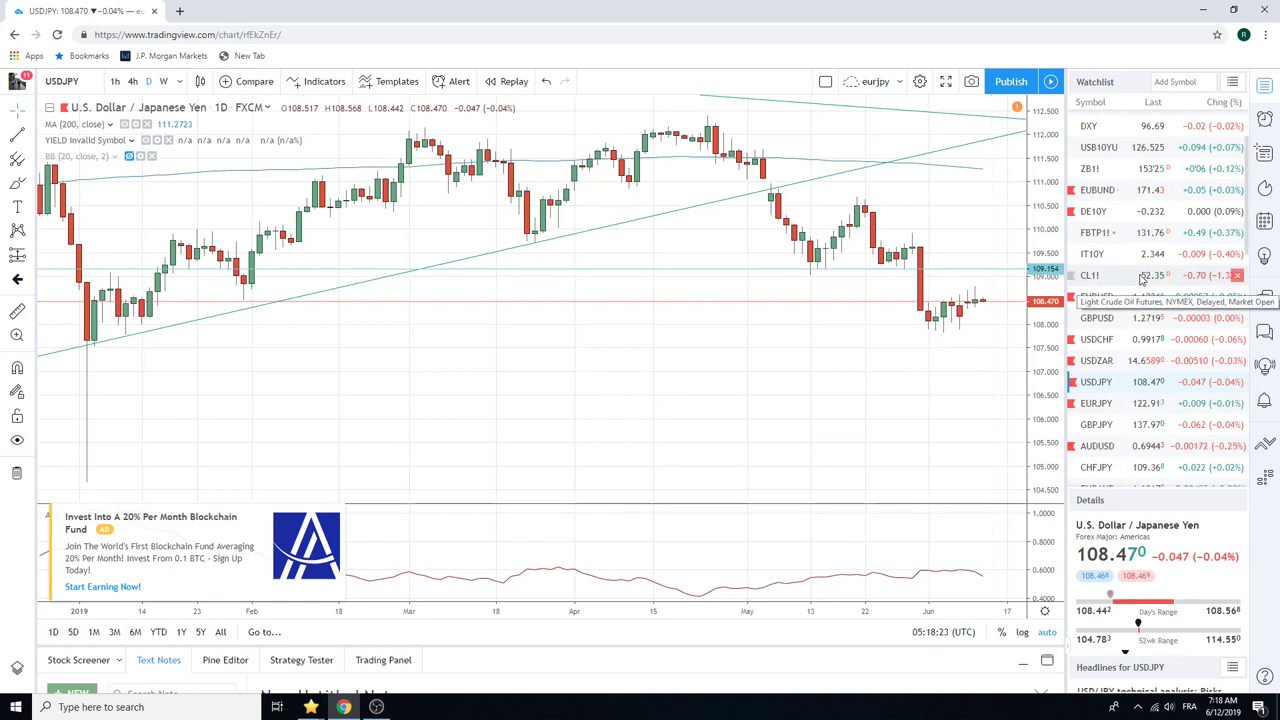
left_click(1100, 446)
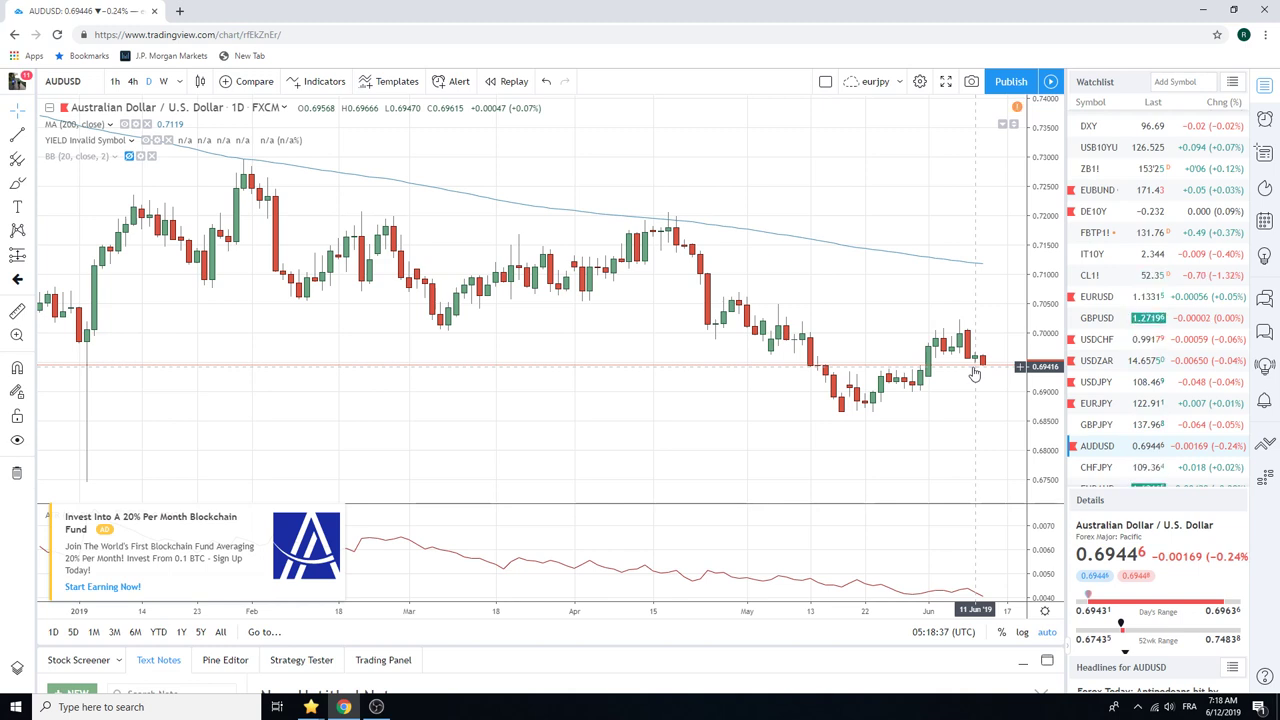
- Load the USDCAD daily chart from the watchlist, then scroll further down the list
scroll(1150, 300, "down", 1)
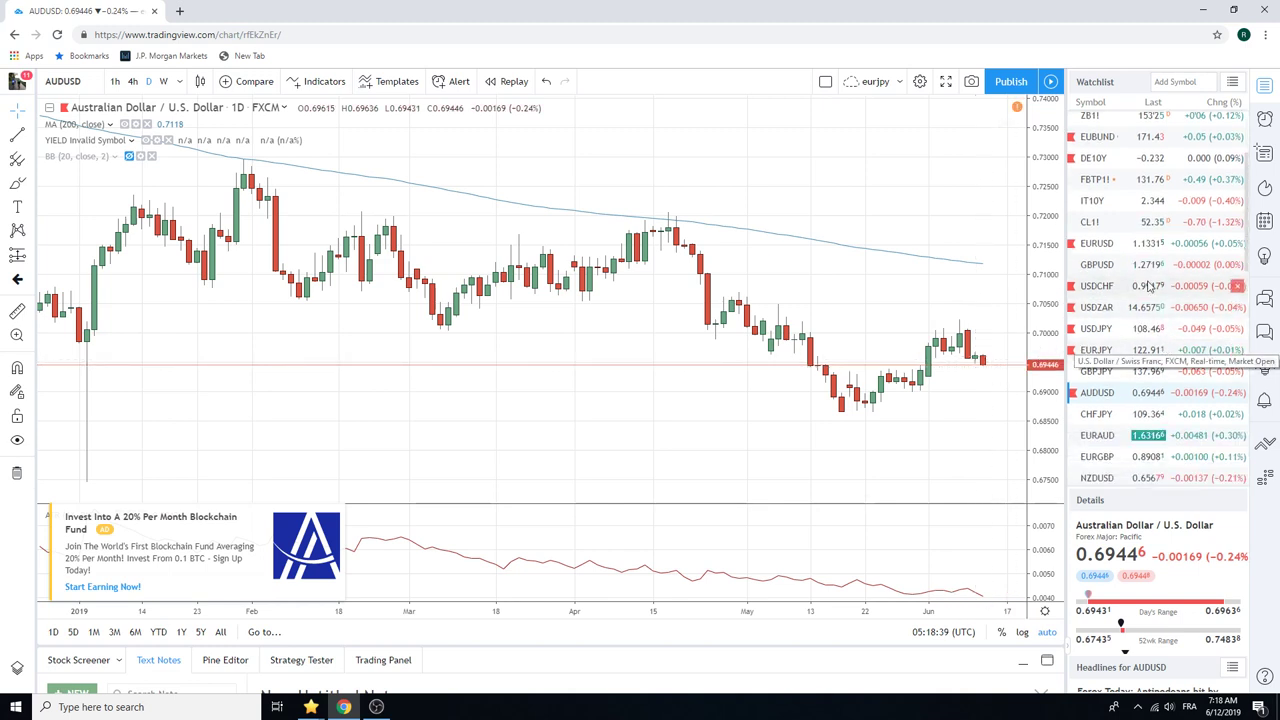
scroll(1150, 275, "down", 1)
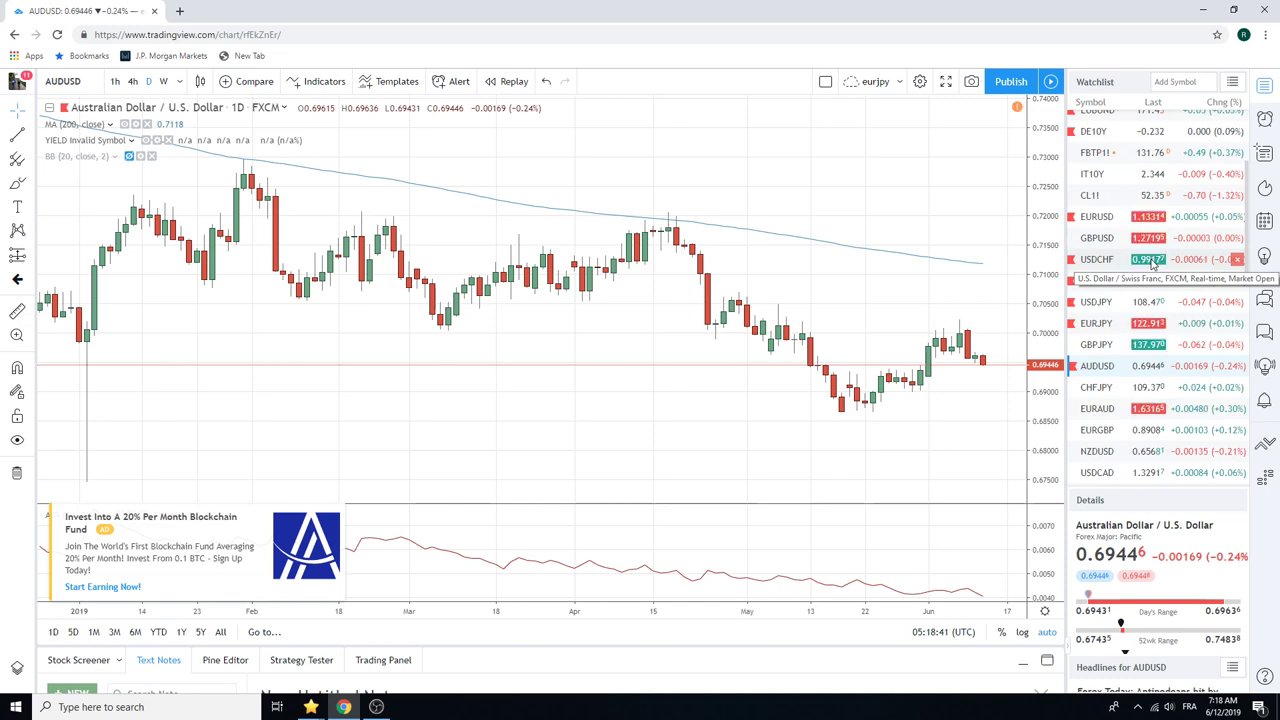
left_click(1110, 472)
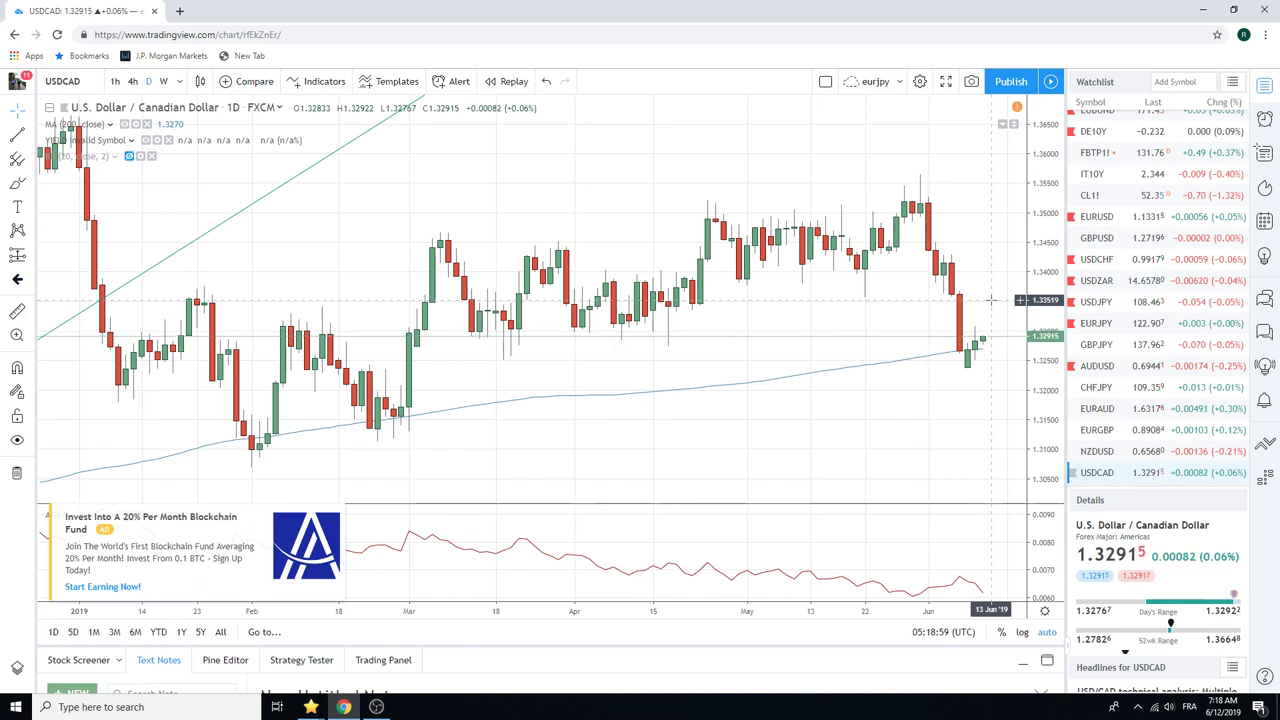
scroll(1122, 320, "down", 1)
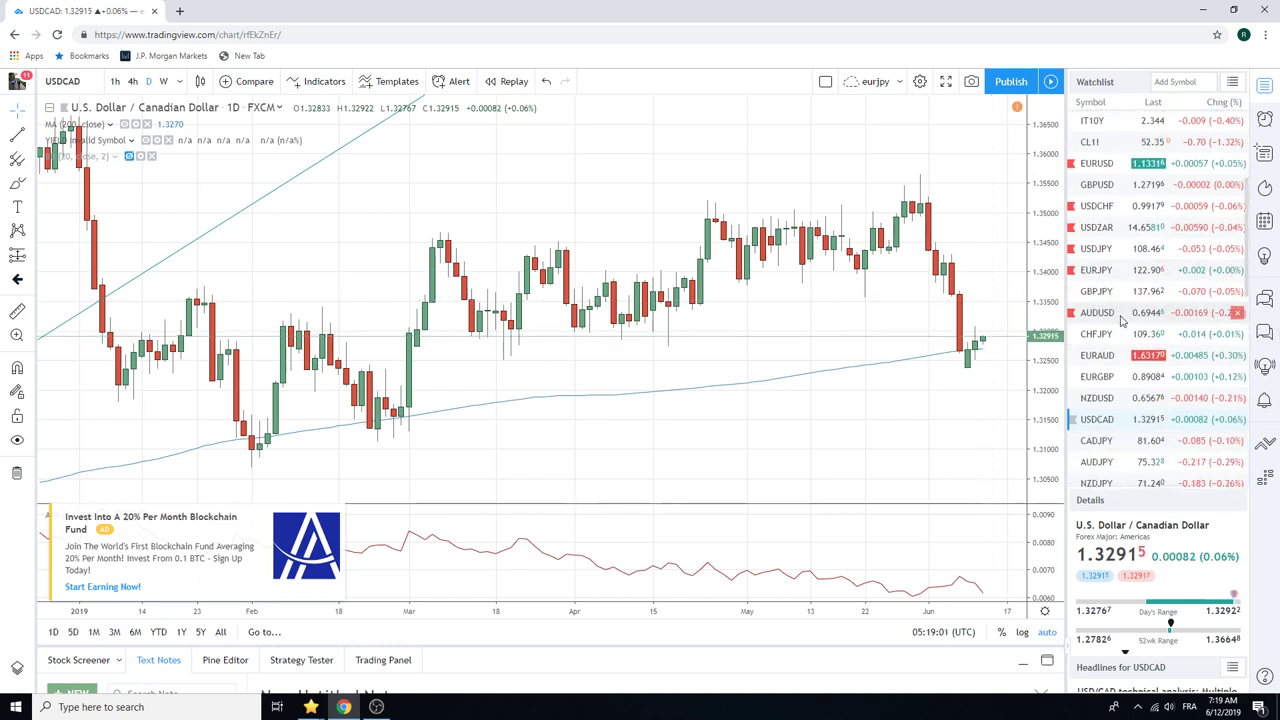
scroll(1122, 320, "down", 2)
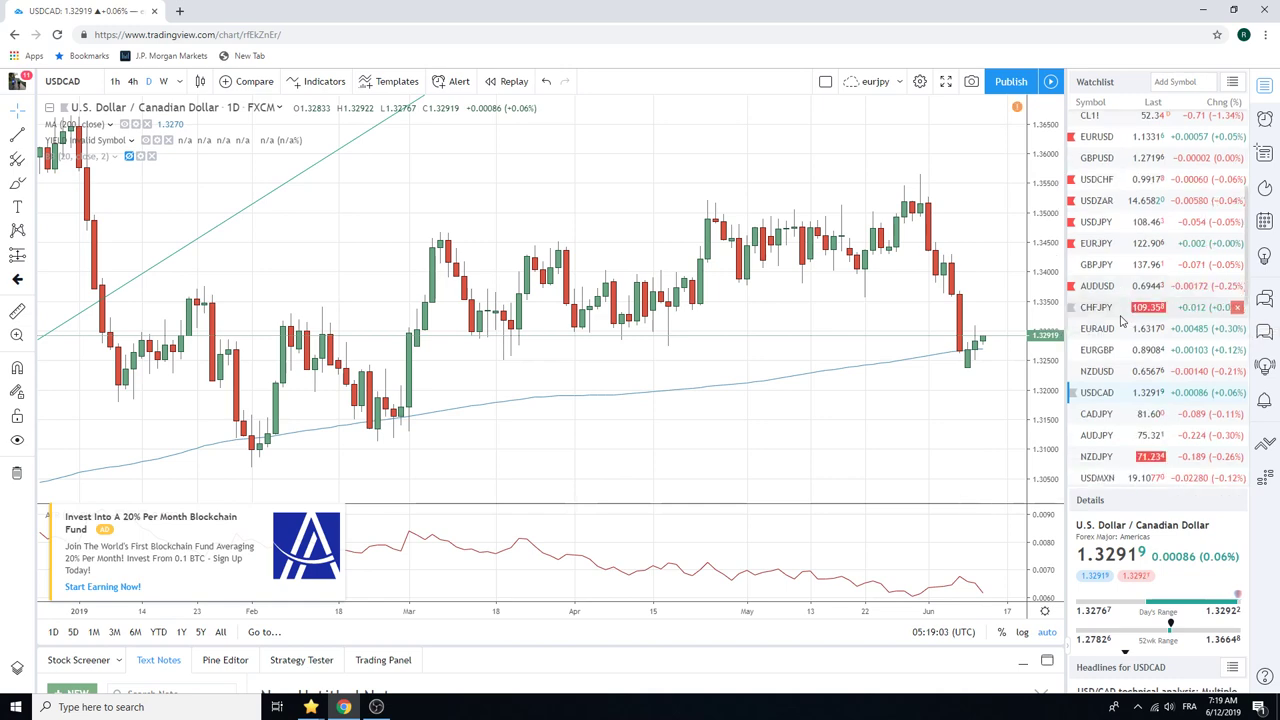
scroll(1122, 320, "down", 1)
- Load the GC1! gold futures daily chart breaking above its descending trendline
left_click(1121, 414)
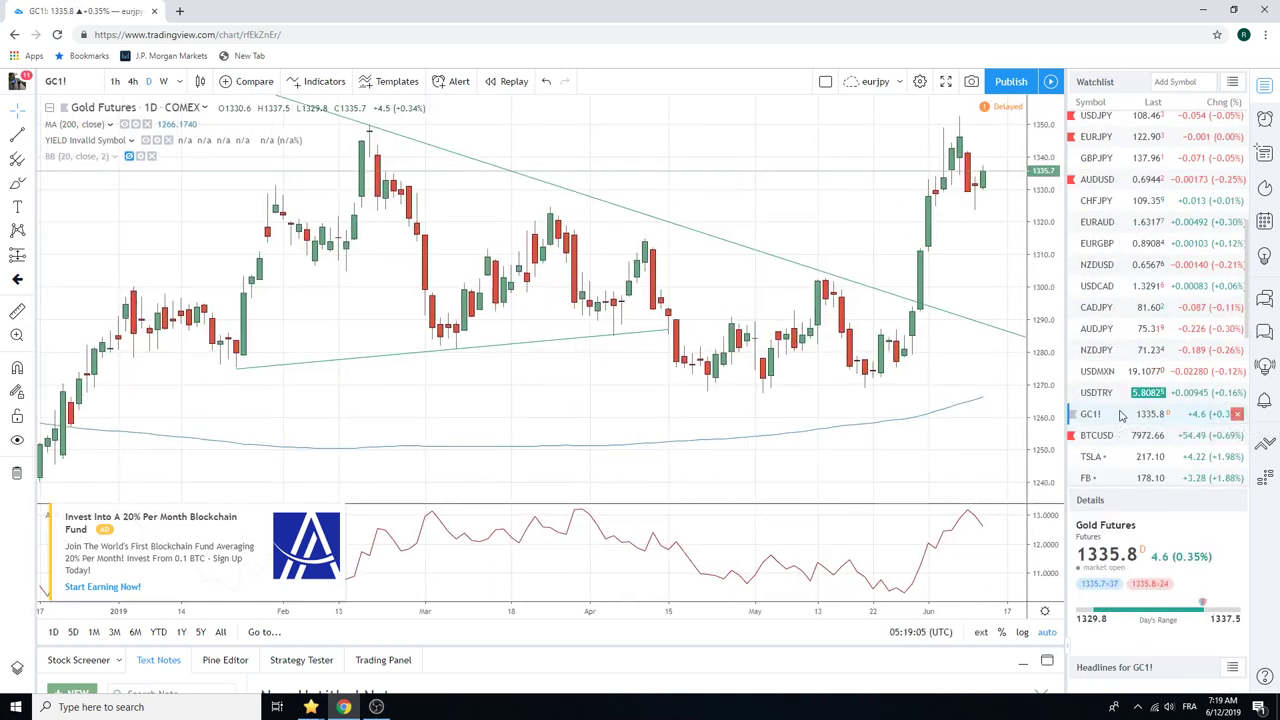